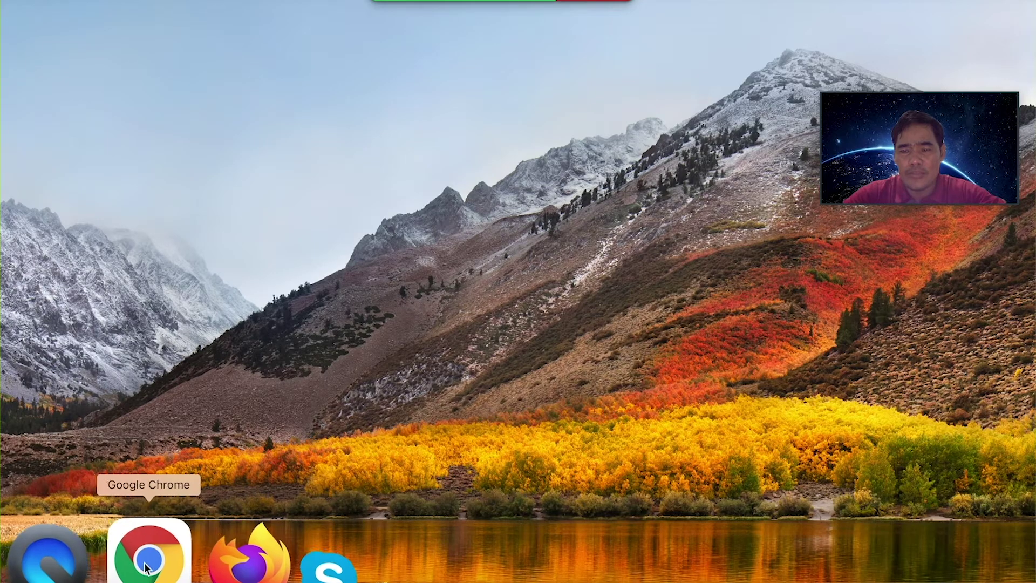
Step: Launch Google Chrome from the macOS Dock
click(147, 564)
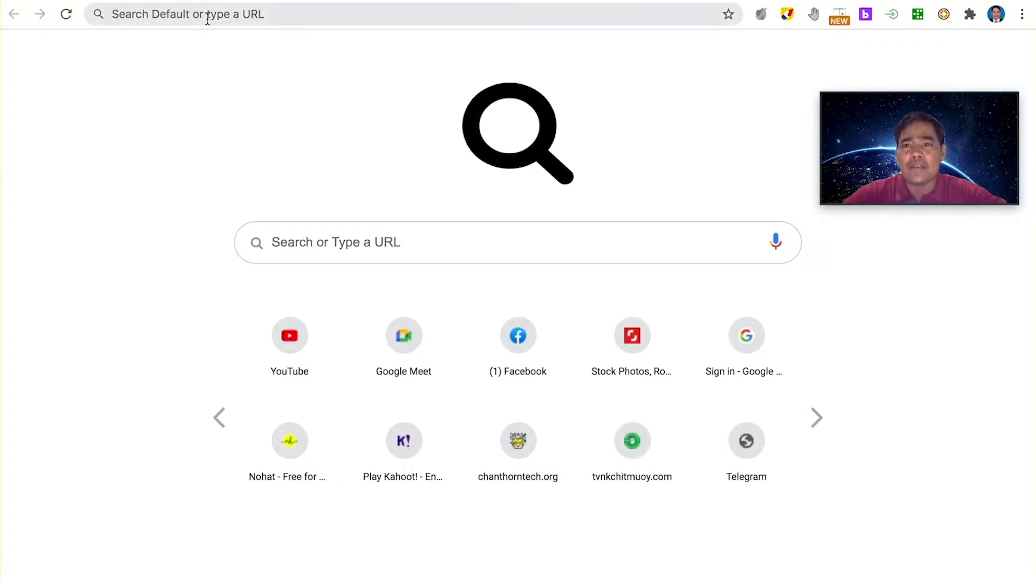
Step: Go to google.com and search 'create your google account' from the recent-search suggestions
click(207, 16)
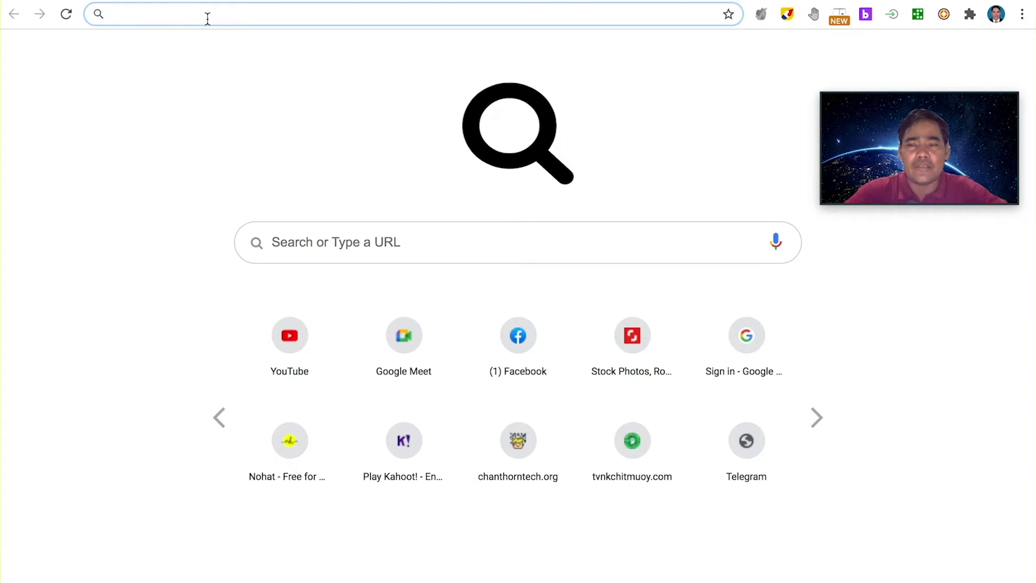
text(g)
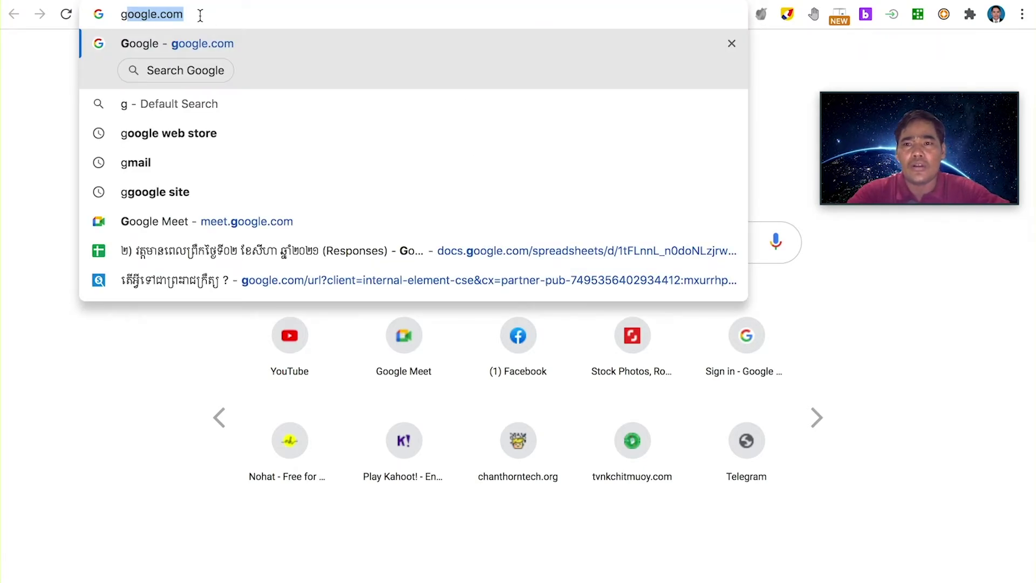
click(201, 16)
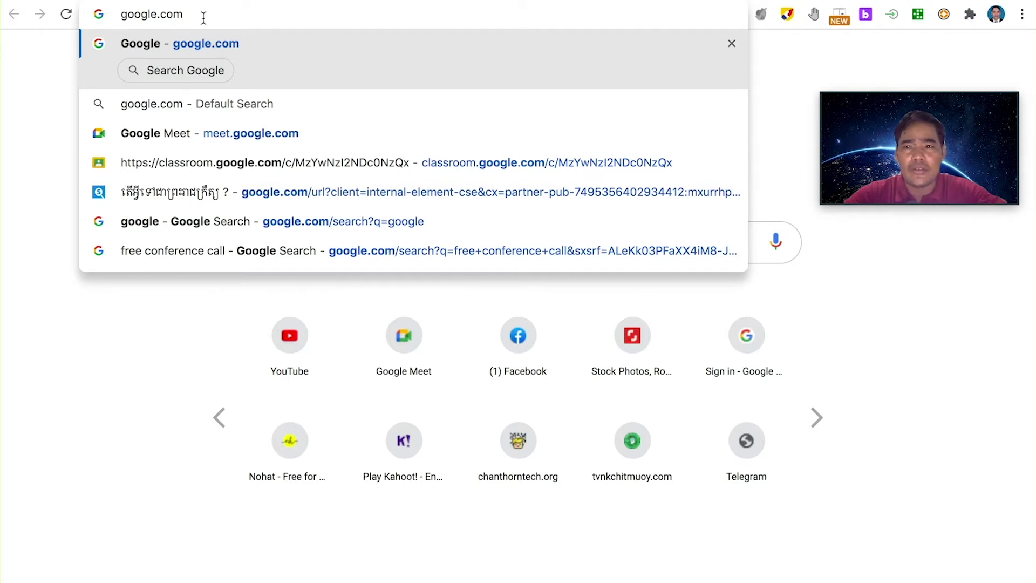
key(Return)
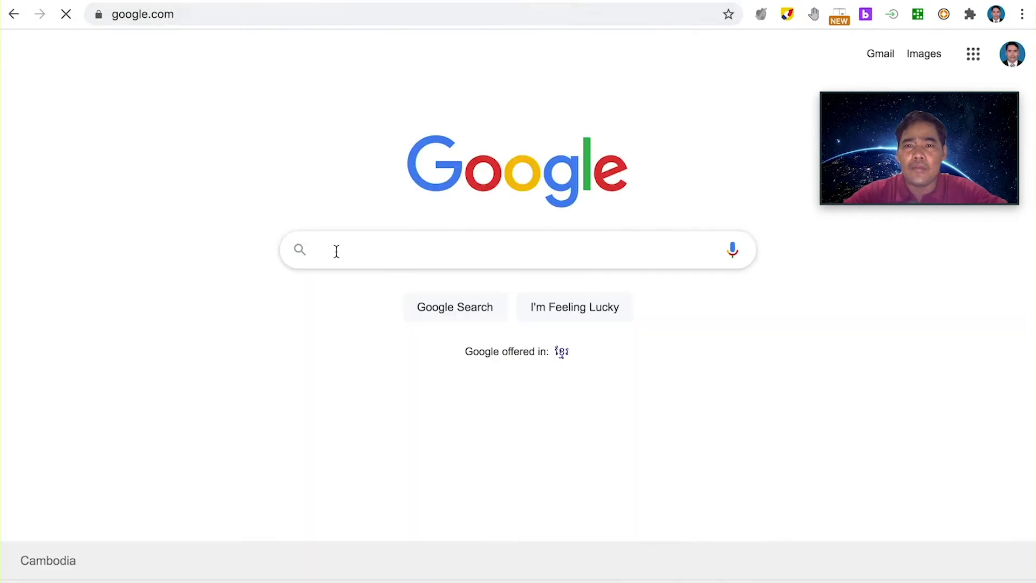
click(336, 251)
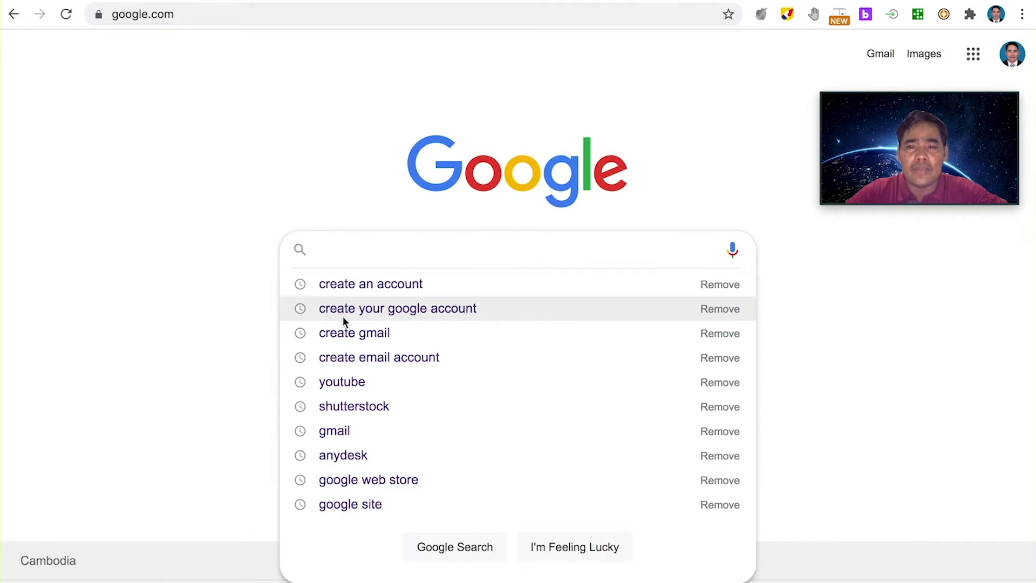
click(437, 308)
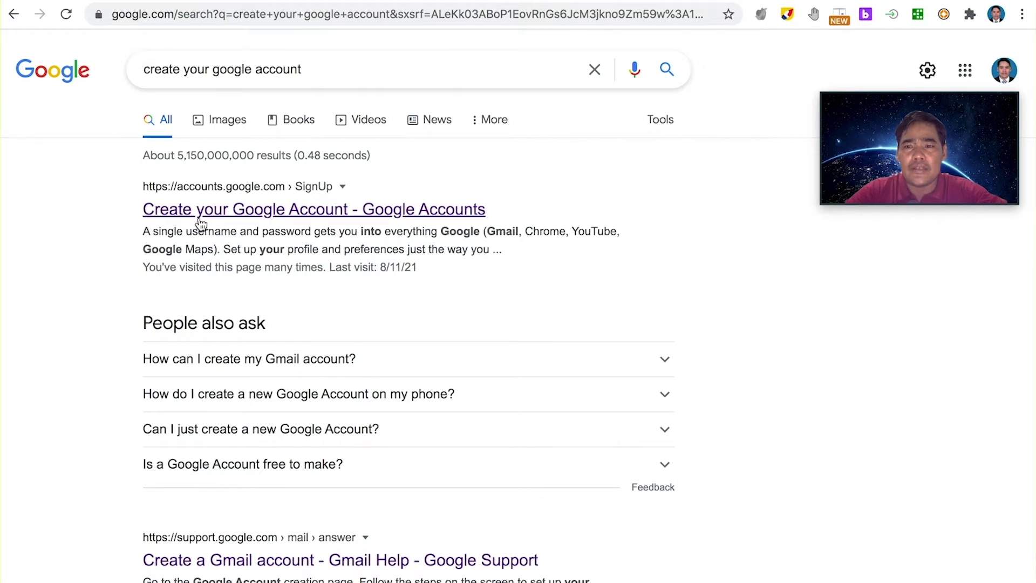
Step: Open the Create your Google Account form and enter the first name, last name and chosen username
click(291, 215)
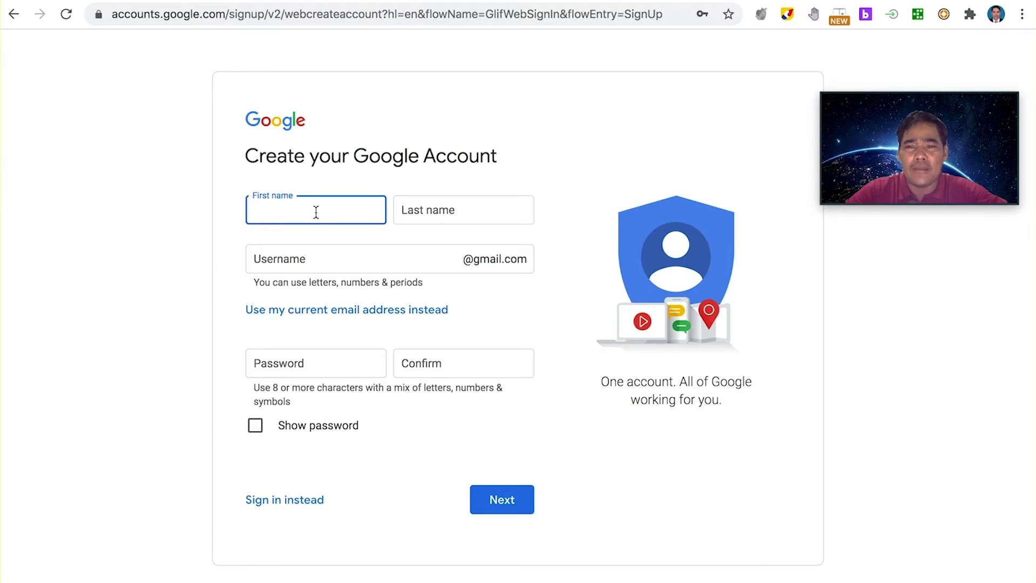
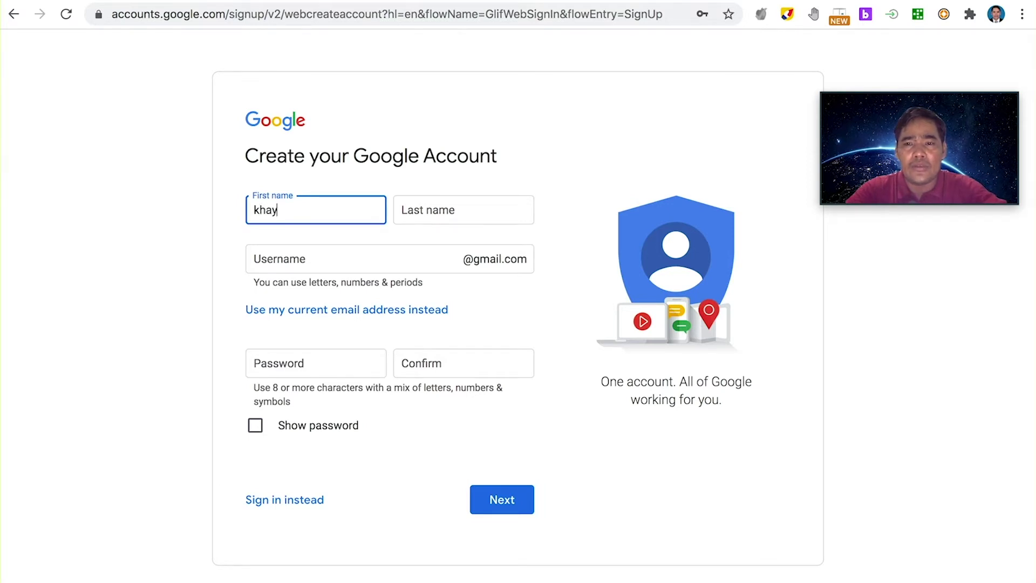
click(428, 214)
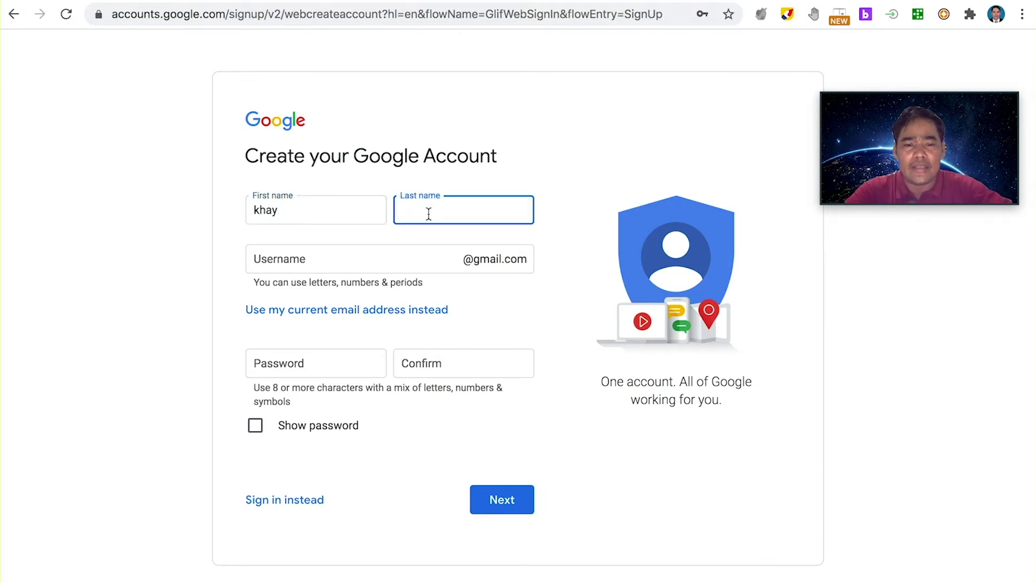
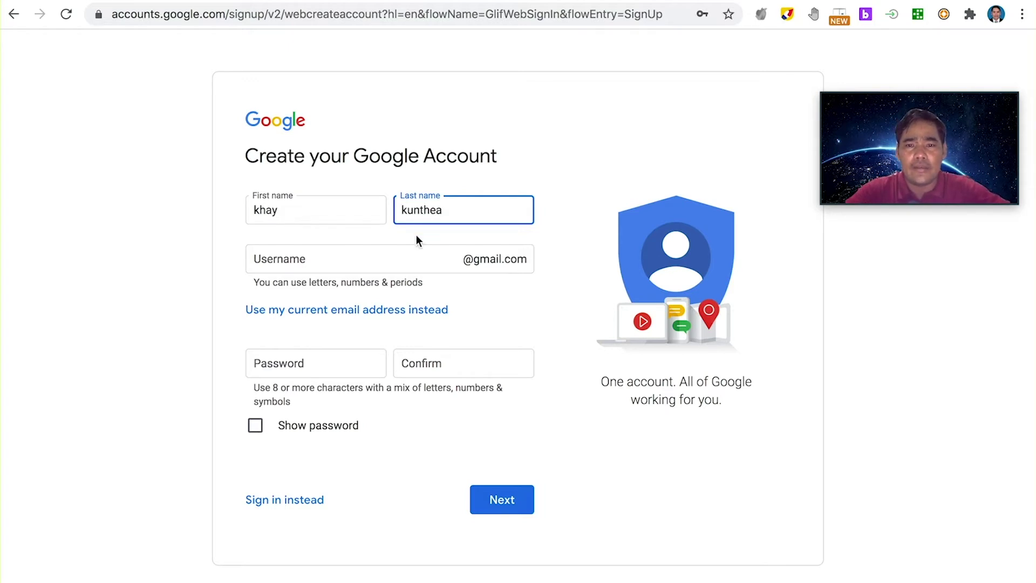
click(319, 259)
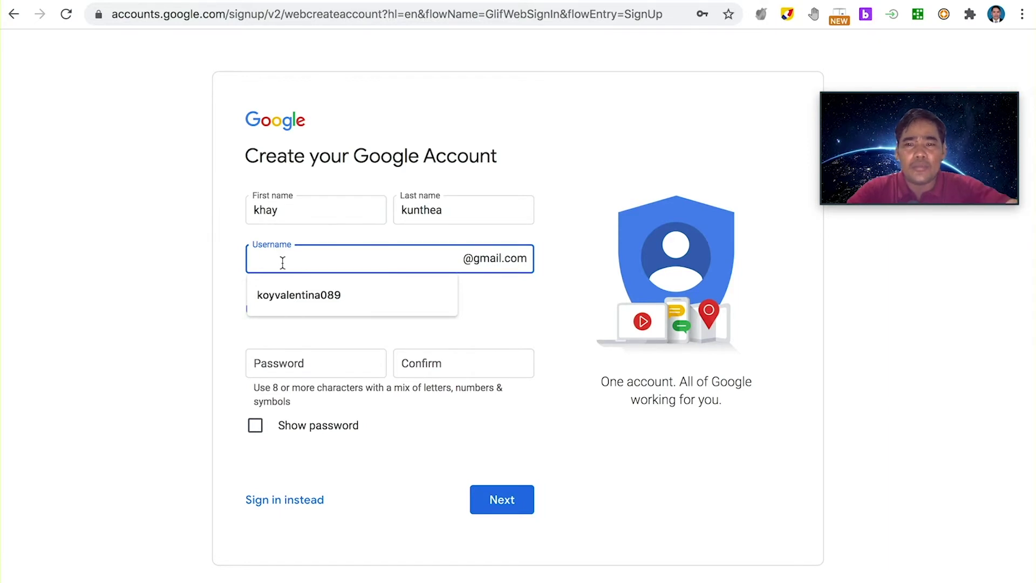
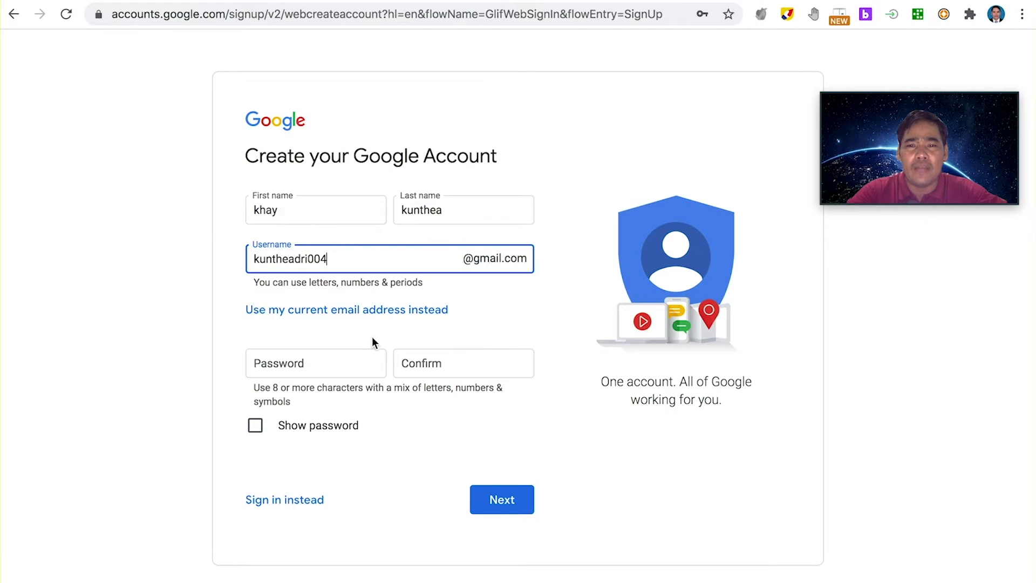
Step: Enter the account password, paste the same password into Confirm, and submit with Next
click(355, 360)
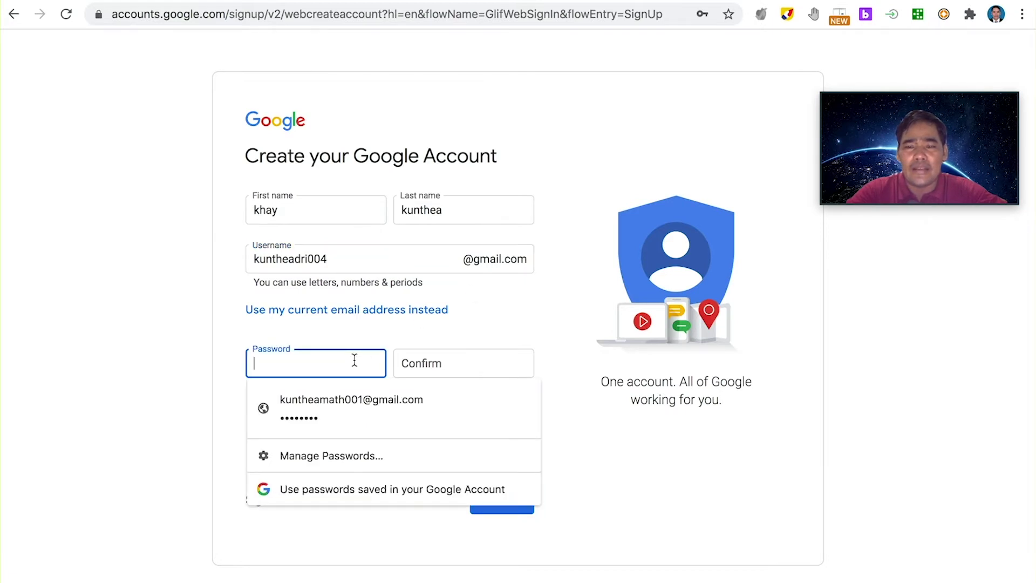
click(397, 331)
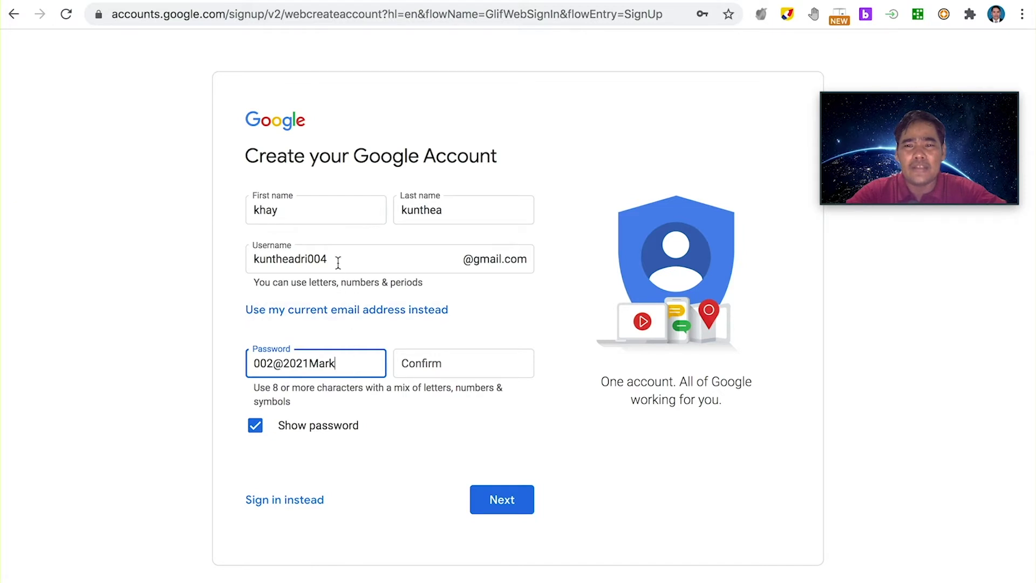
click(441, 360)
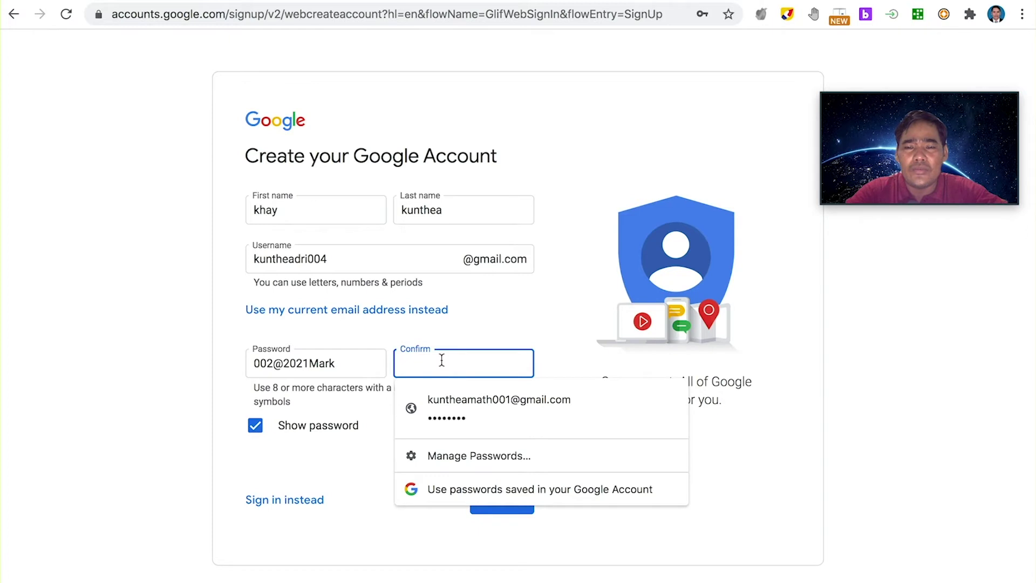
click(342, 363)
click(436, 373)
key(ctrl+v)
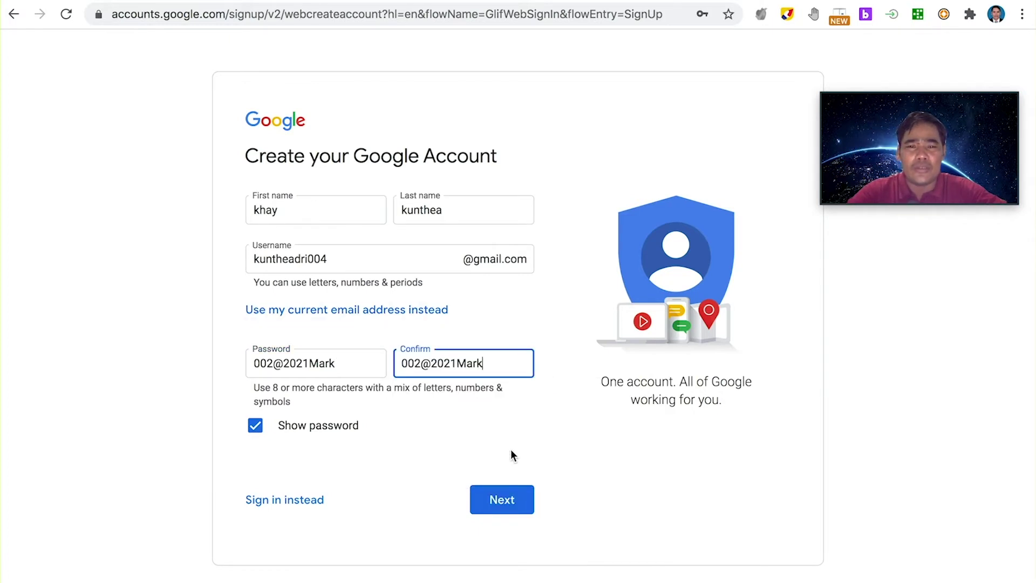
click(512, 501)
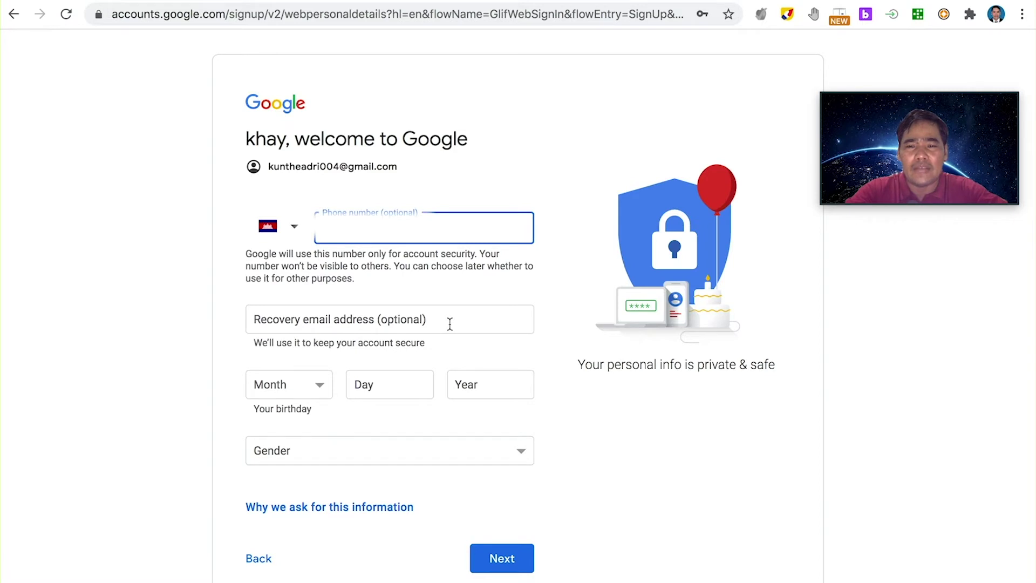
click(319, 384)
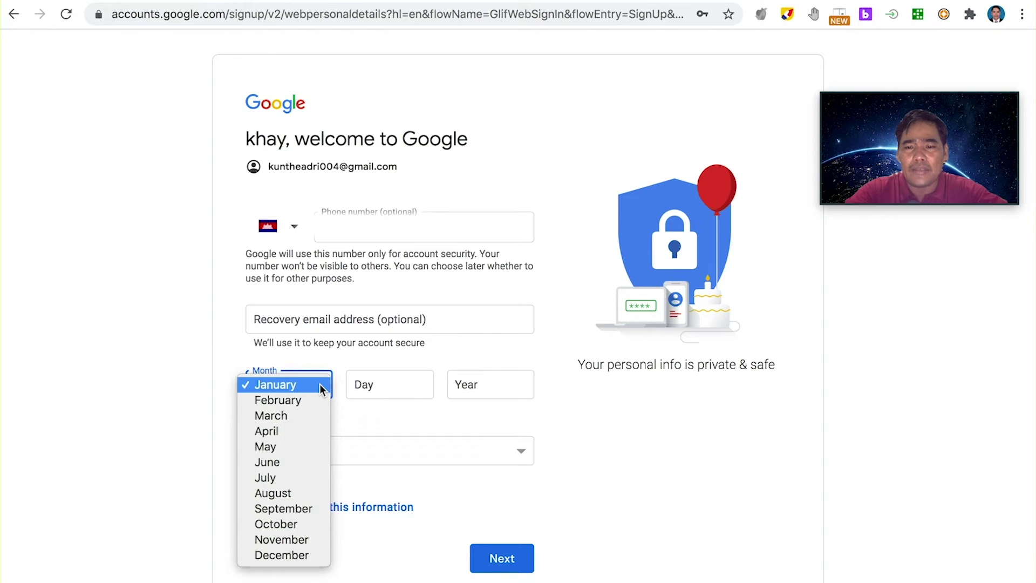
click(293, 554)
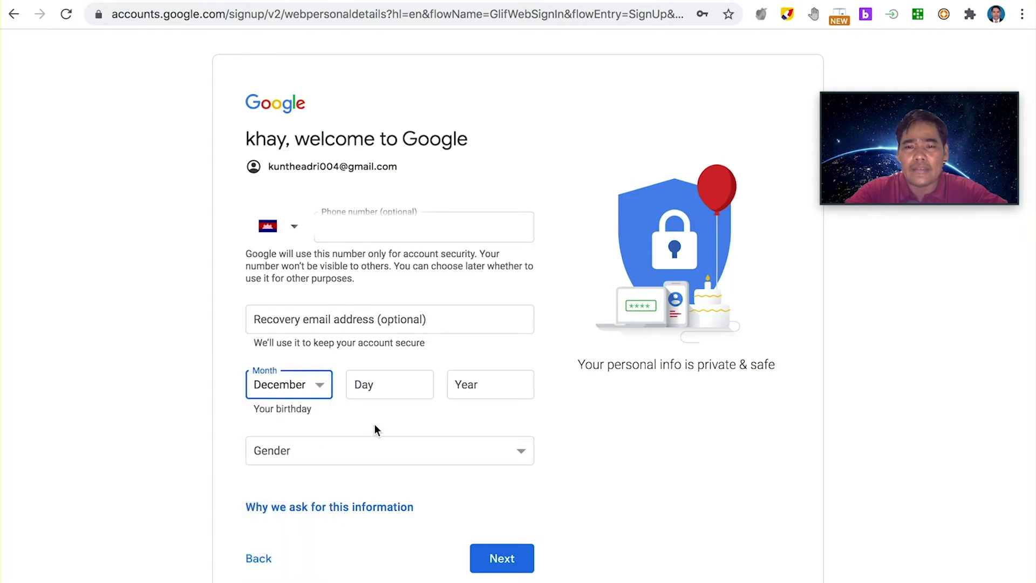
click(395, 384)
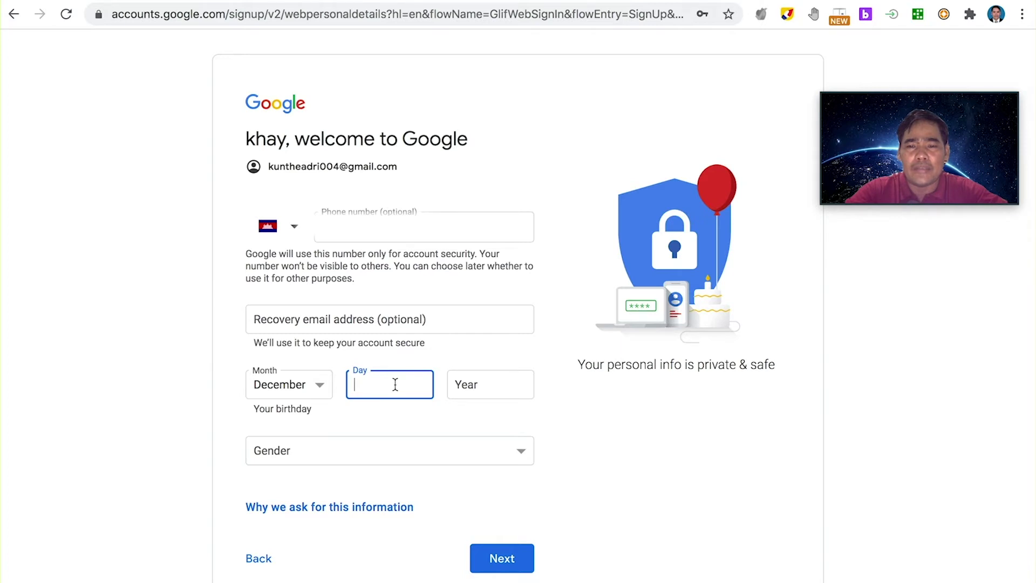
text(12)
click(486, 384)
text(1992)
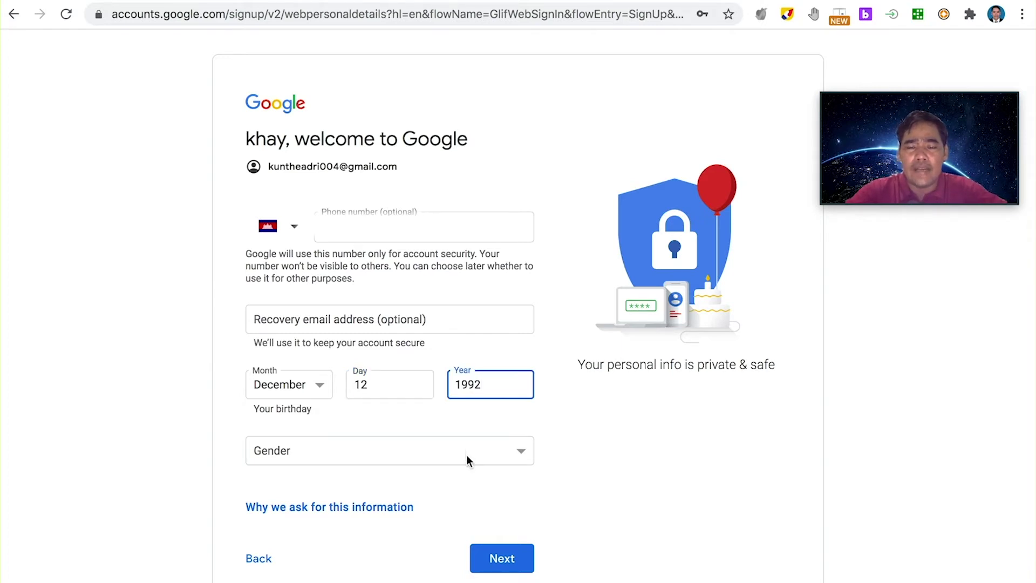
click(409, 463)
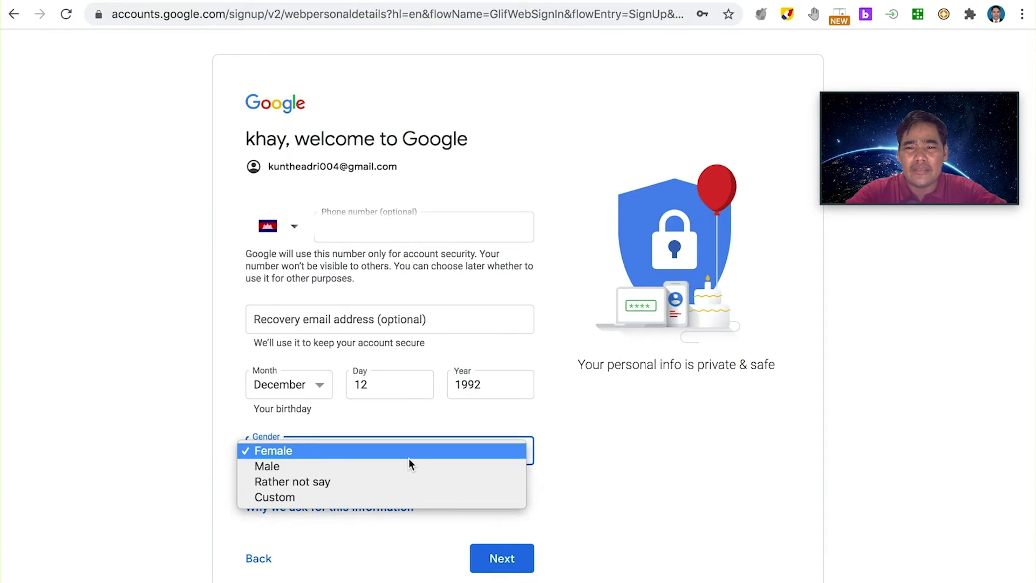
click(365, 467)
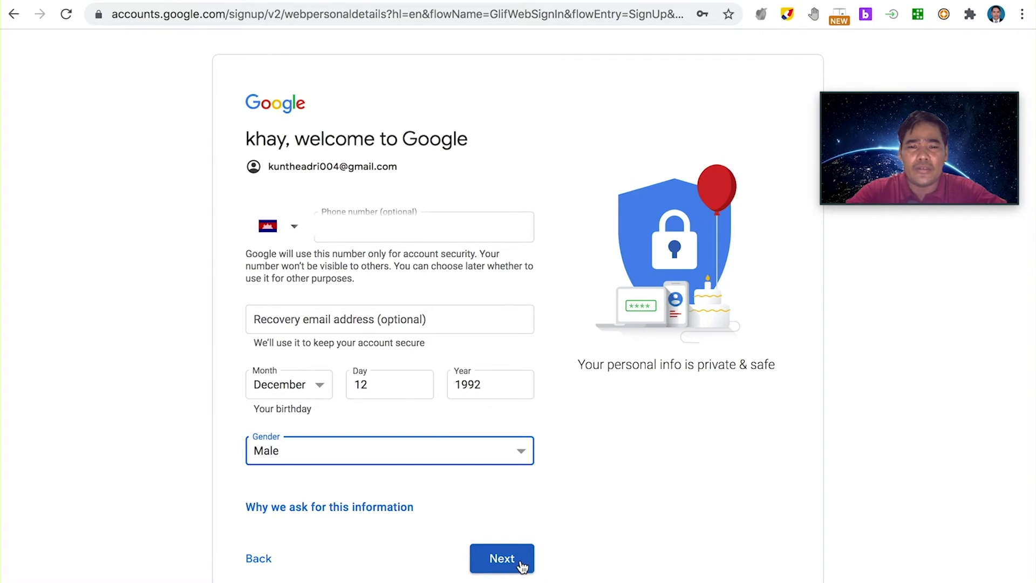
click(501, 559)
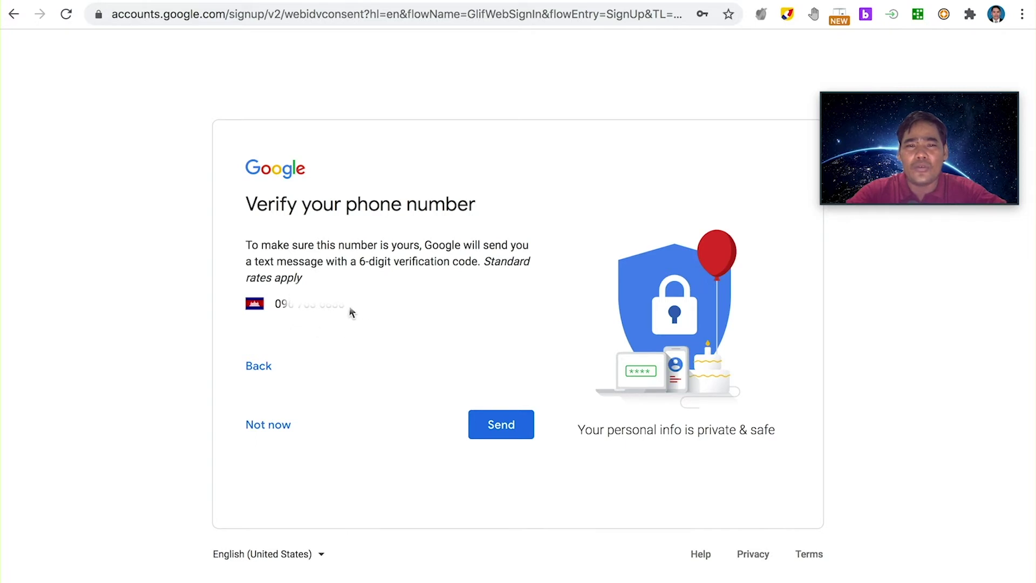
Step: Send the SMS verification code to the phone, then enter the 6-digit code and verify
click(501, 432)
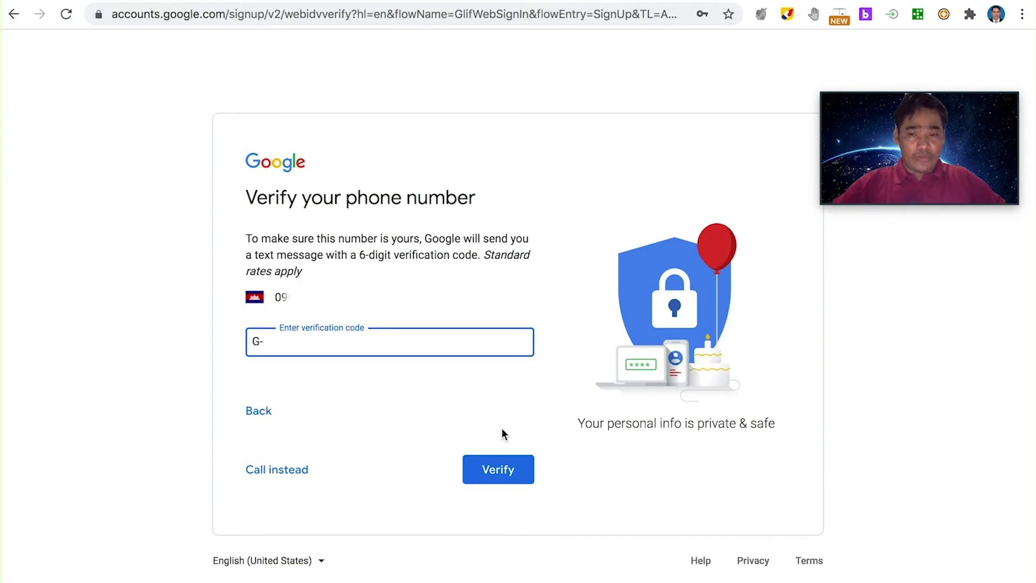
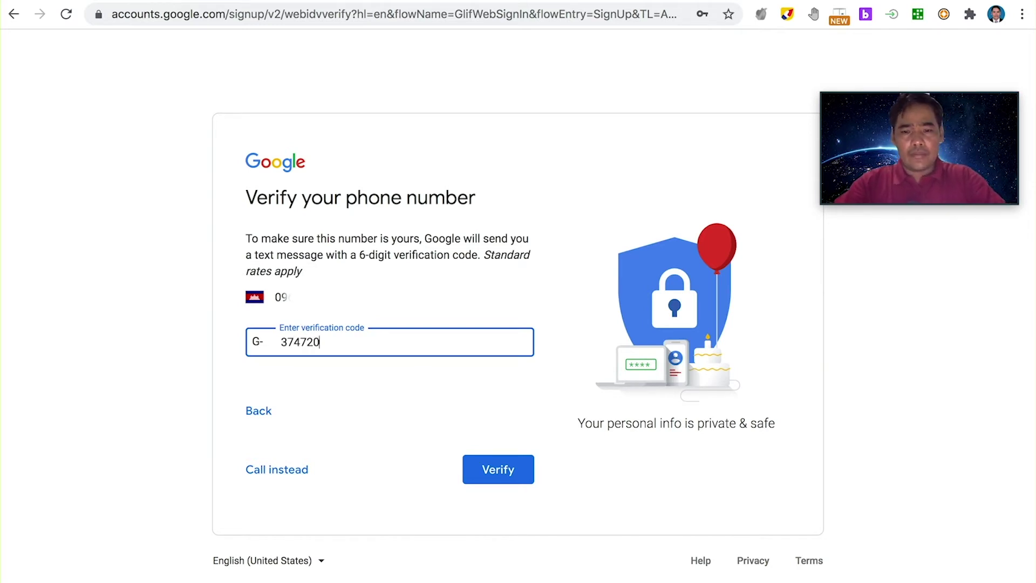
click(514, 477)
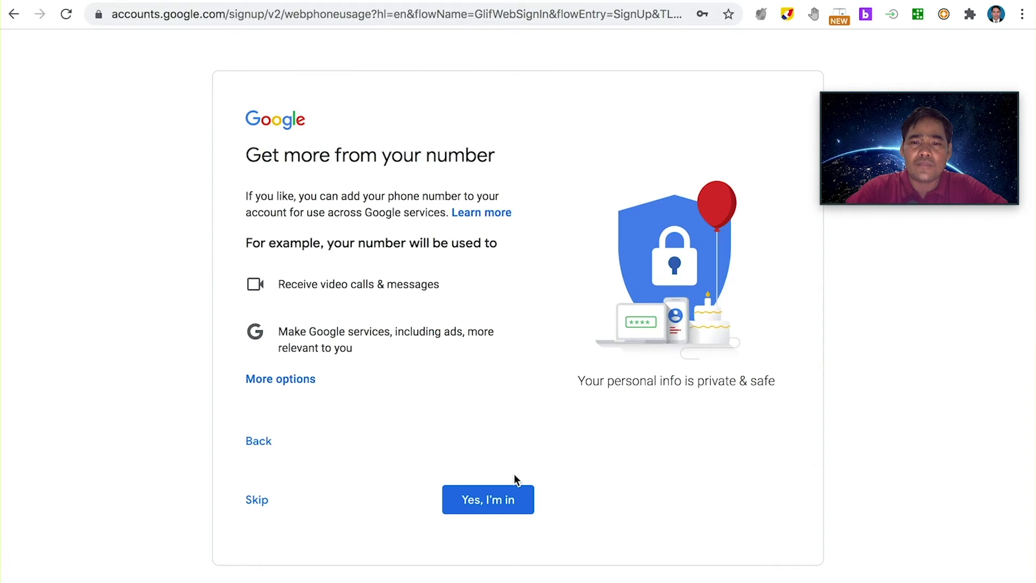
Step: Opt in with 'Yes, I'm in' for phone use, scroll through Privacy and Terms, and agree
click(495, 512)
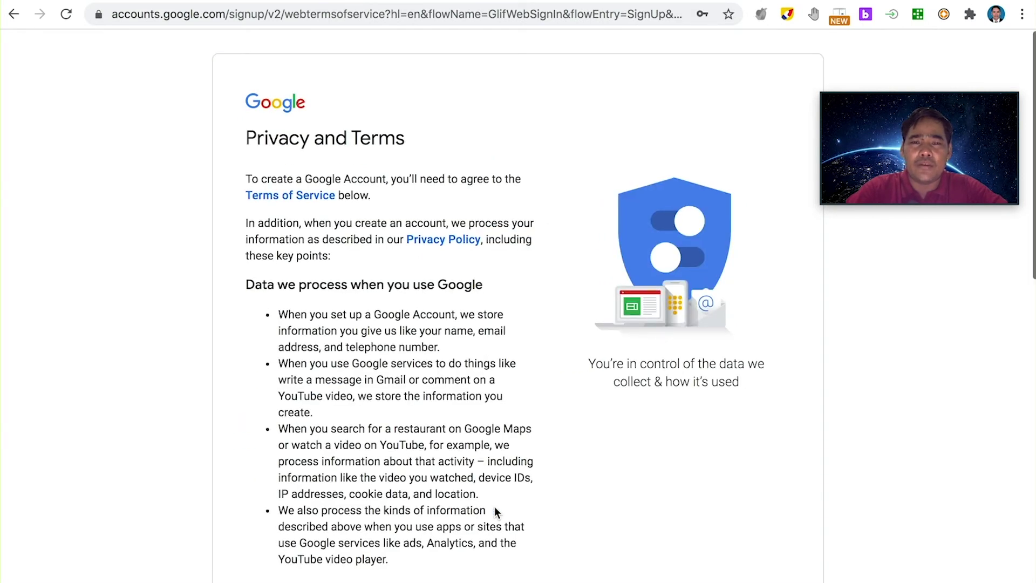
scroll(495, 508, down, 3)
scroll(495, 509, down, 1)
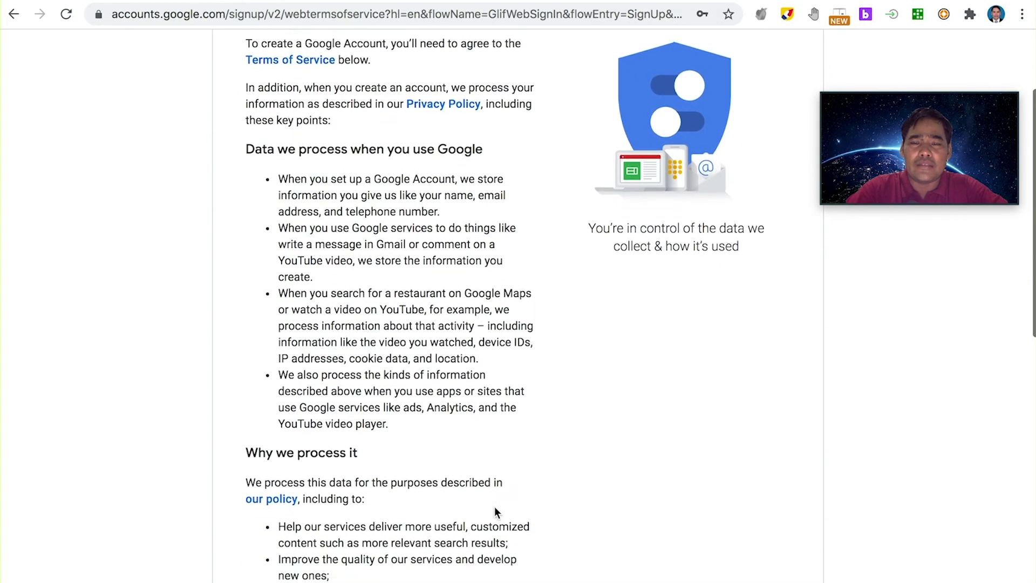
scroll(495, 510, down, 3)
scroll(495, 510, down, 1)
scroll(496, 510, down, 2)
scroll(495, 510, down, 3)
scroll(495, 510, down, 1)
scroll(496, 510, down, 2)
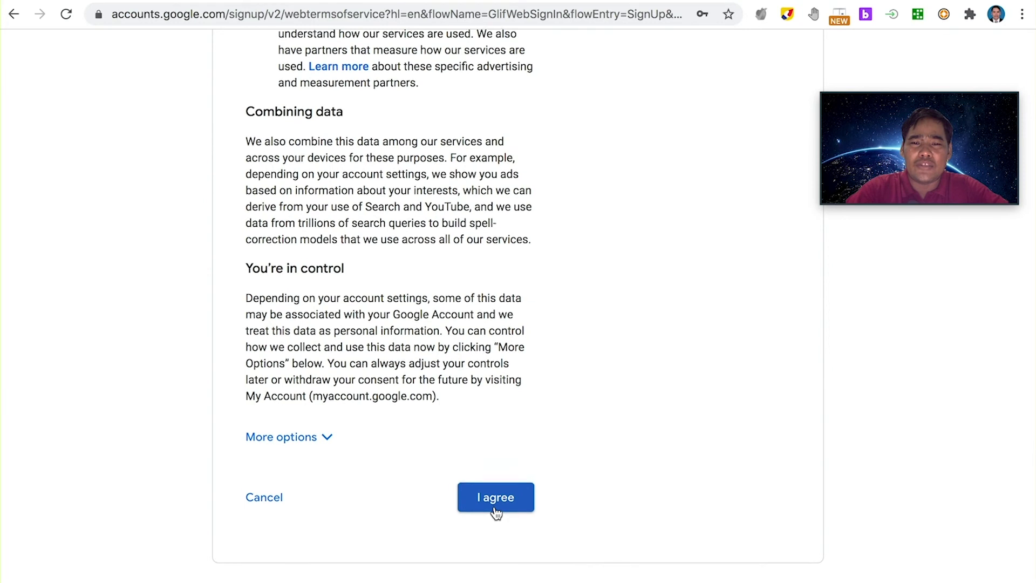
click(523, 502)
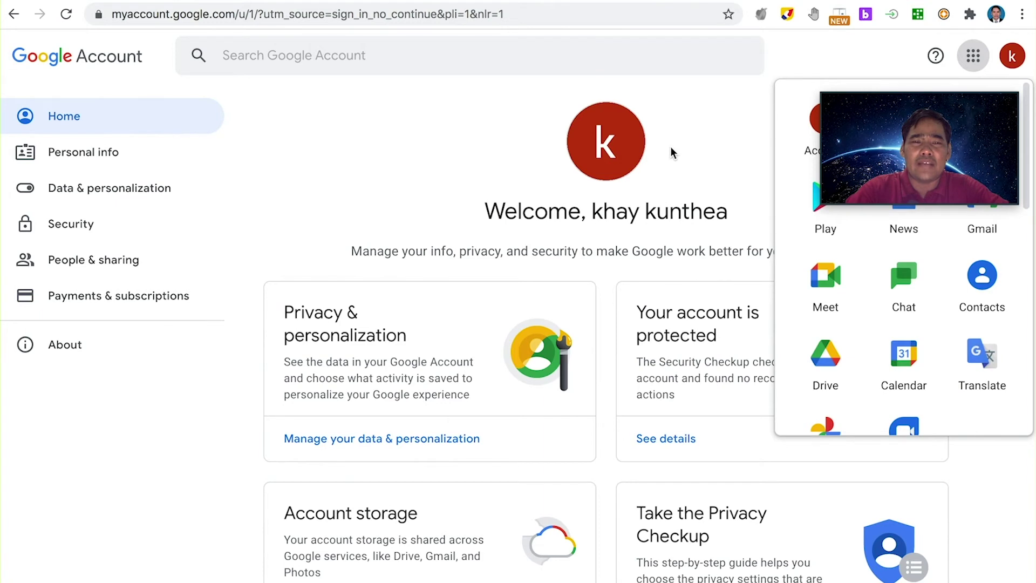
mouse_move(605, 141)
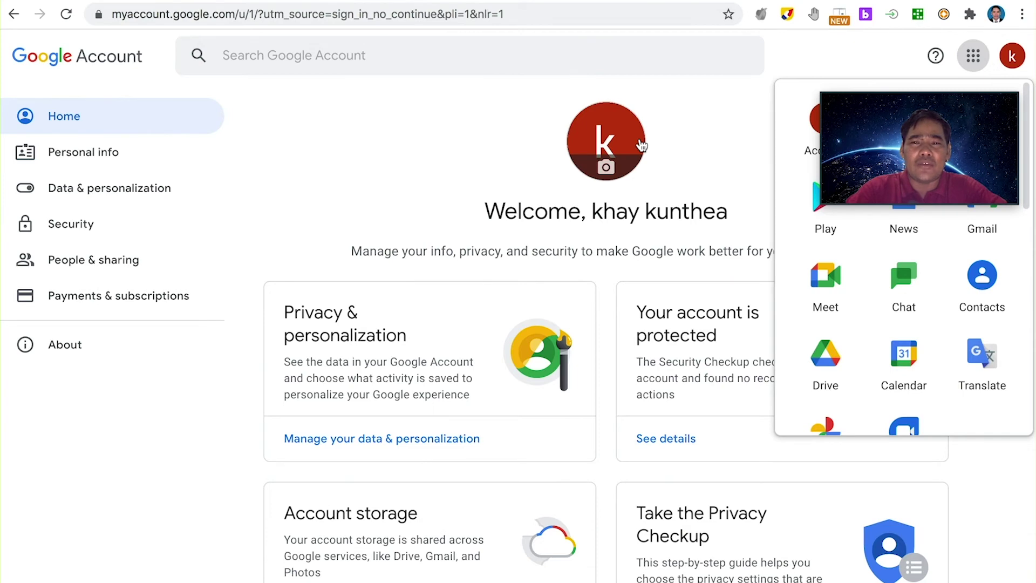
Step: From the account avatar, choose Add profile photo and pick the Upload option
click(641, 144)
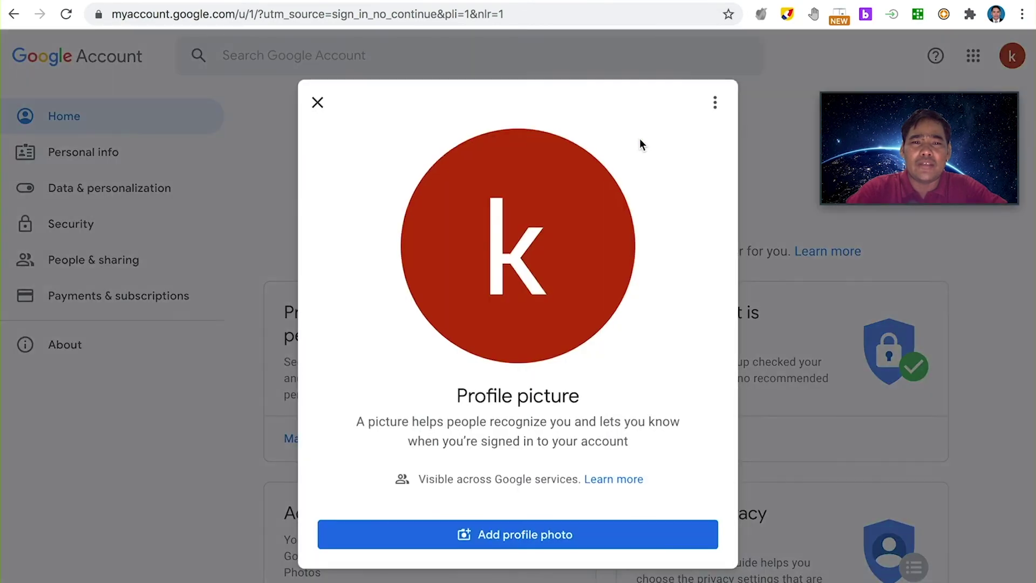
click(565, 331)
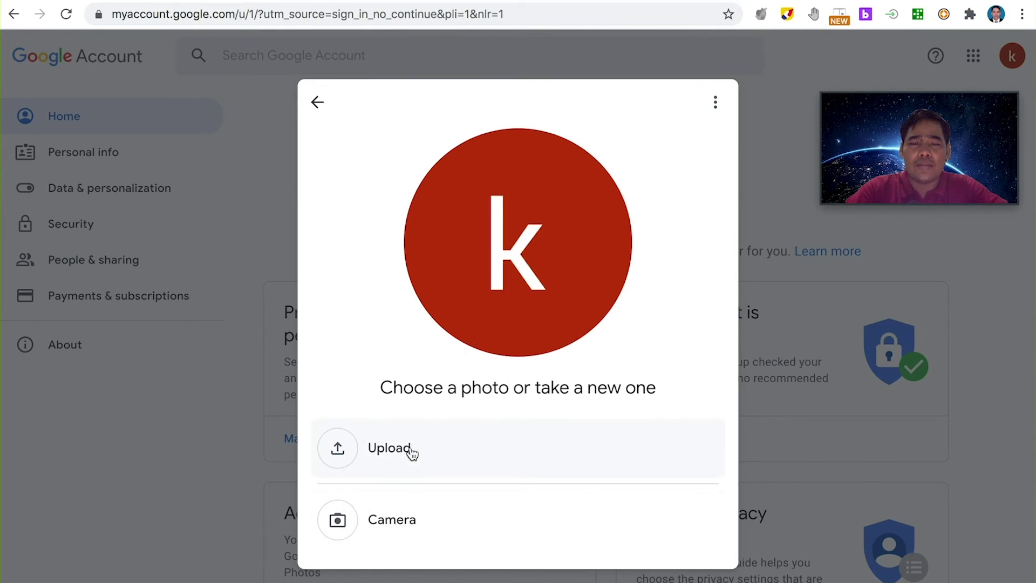
click(413, 449)
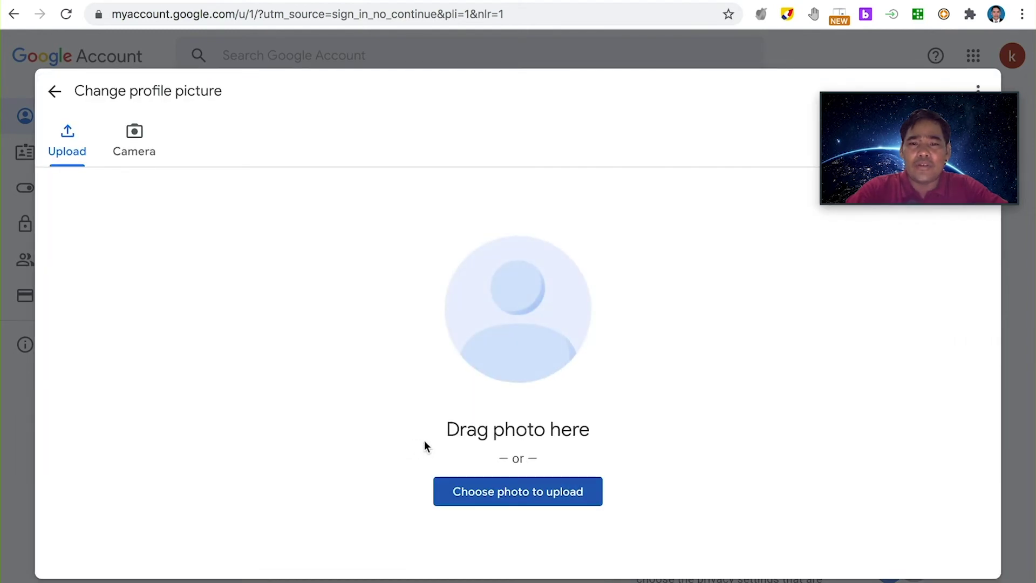
Step: Upload photo_2021-08-10 JPEG from the home Downloads folder through the file picker
click(520, 495)
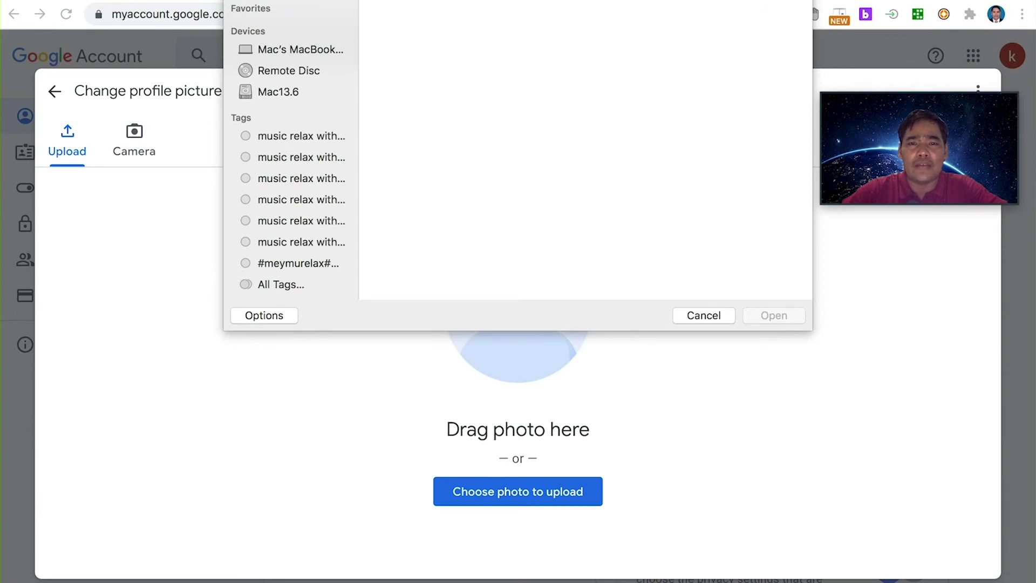
click(546, 2)
click(545, 4)
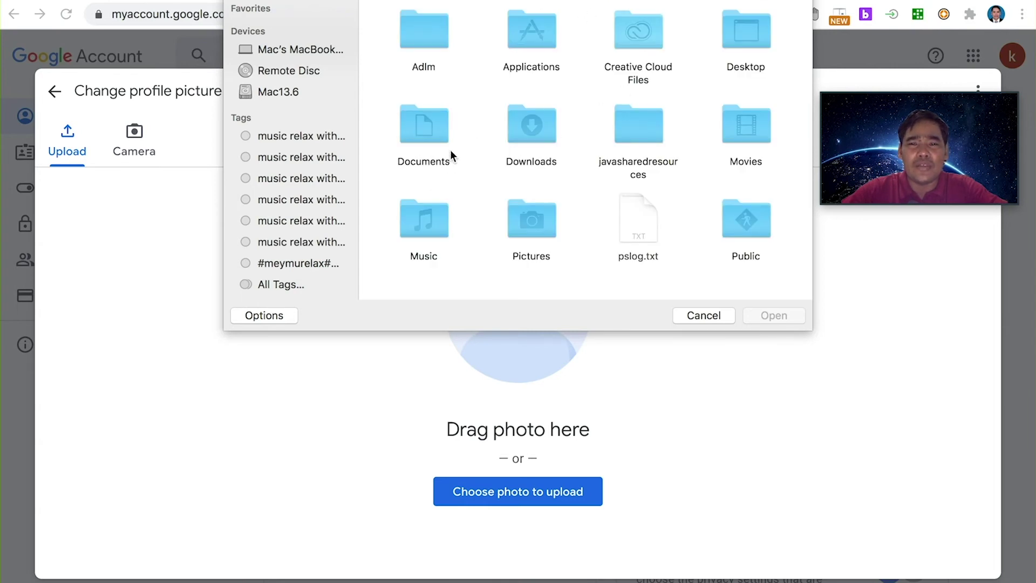
click(548, 135)
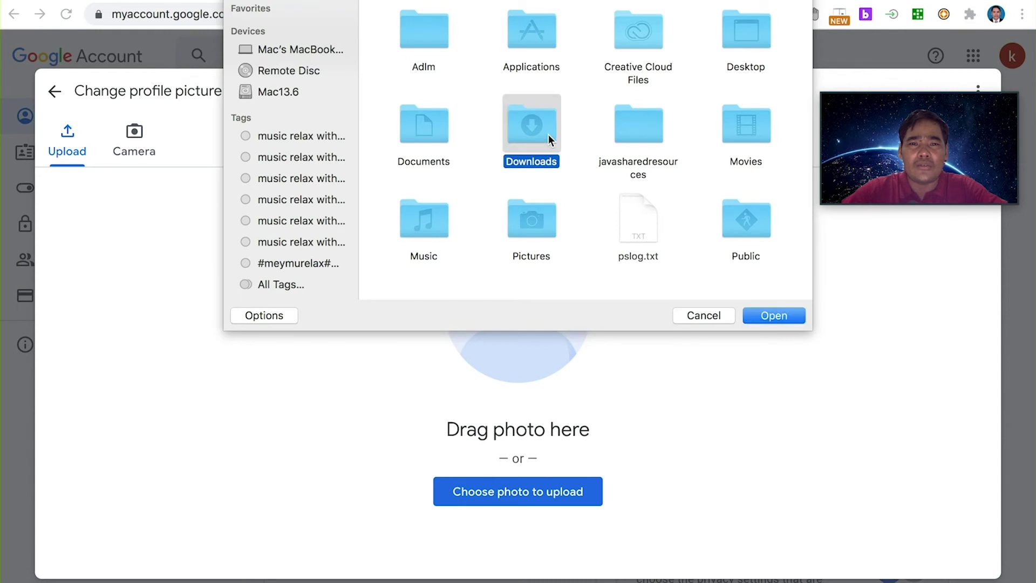
click(775, 317)
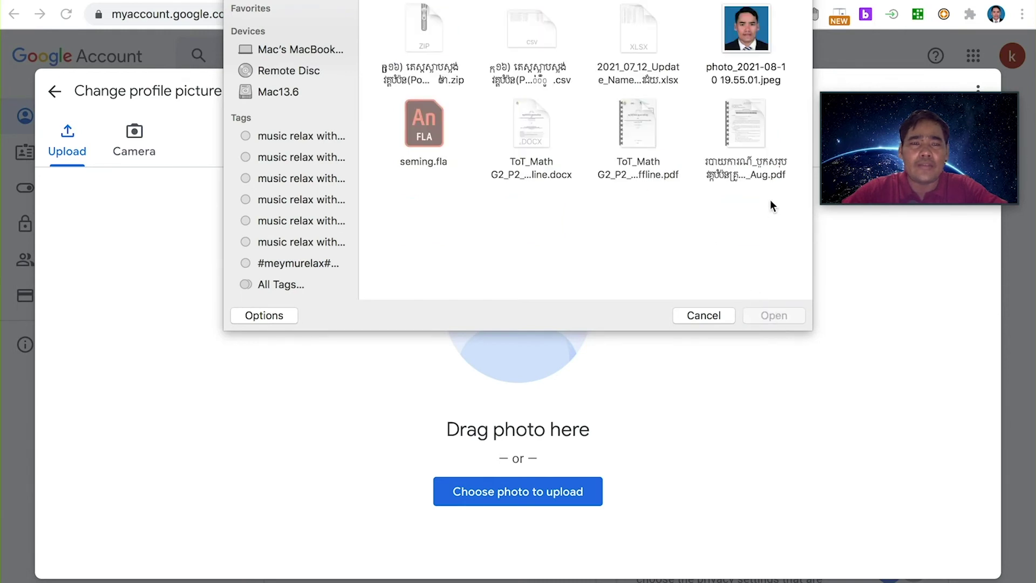
click(756, 28)
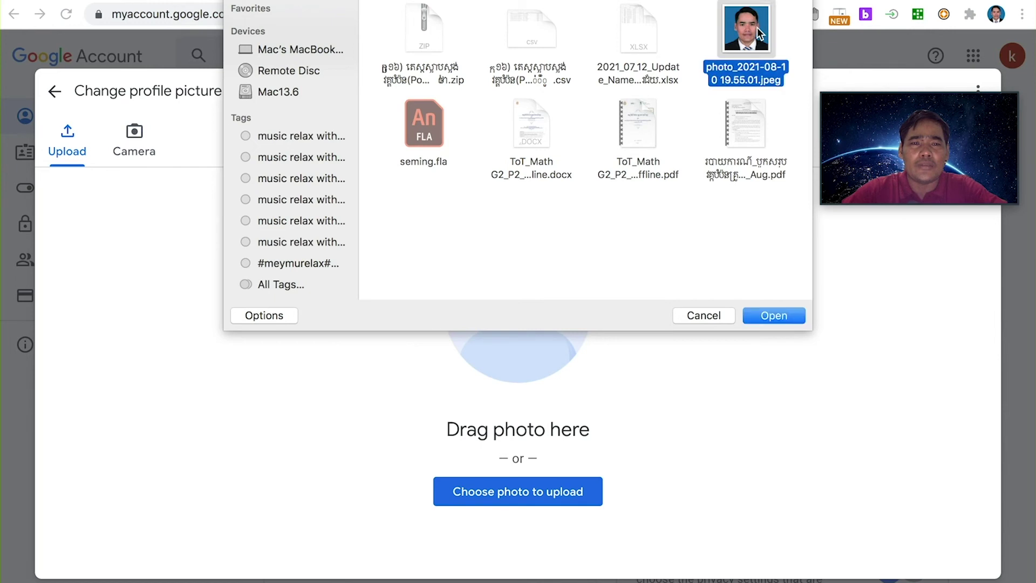
click(774, 317)
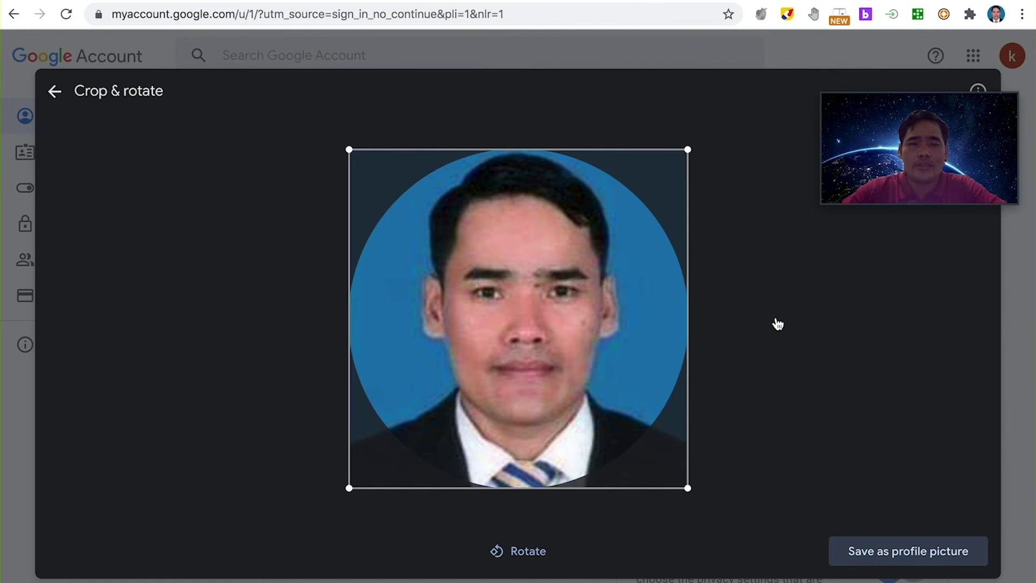
click(687, 163)
Step: Tighten the crop from the top-right corner, save it as profile picture, and dismiss the notice
drag(687, 163, 715, 142)
click(895, 555)
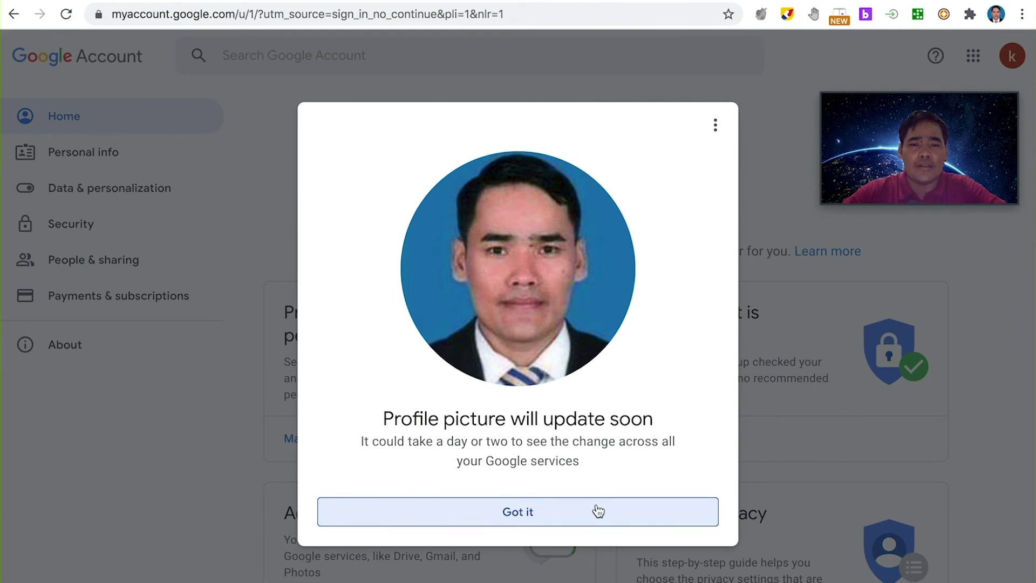
click(598, 511)
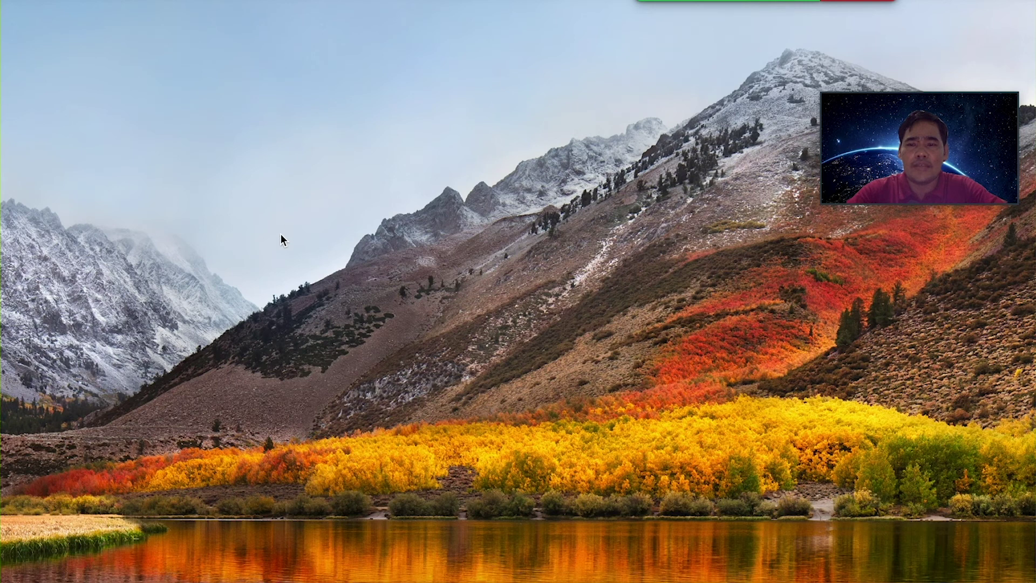
mouse_move(144, 559)
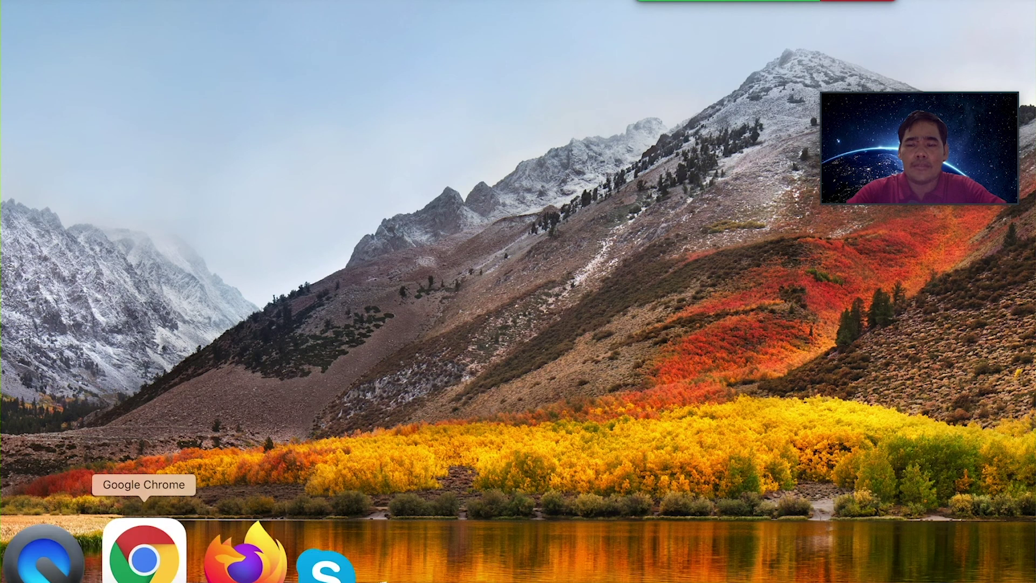
Step: Launch Google Chrome and add a new profile from its profile picker
click(144, 555)
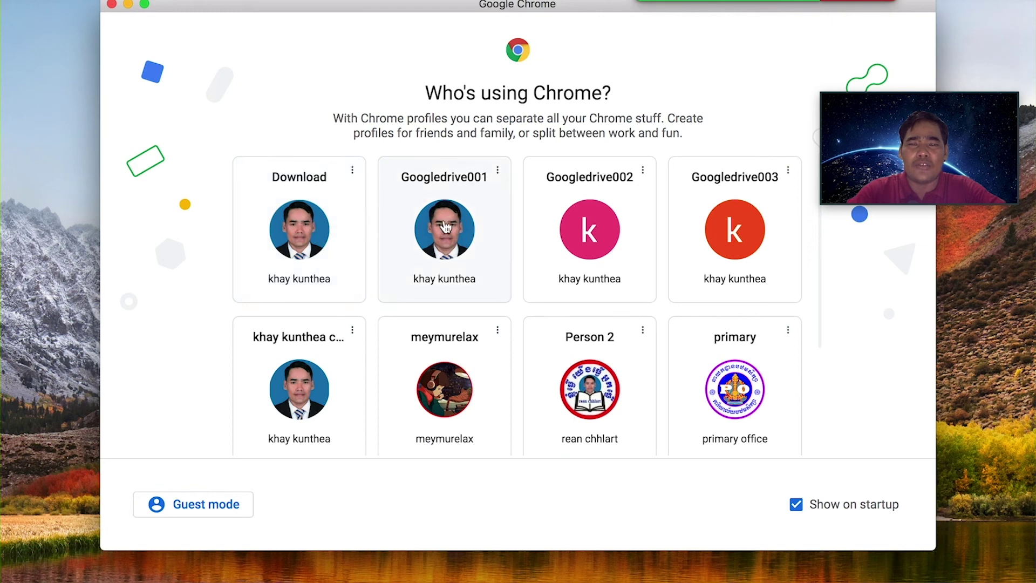
scroll(445, 227, down, 2)
scroll(445, 226, down, 3)
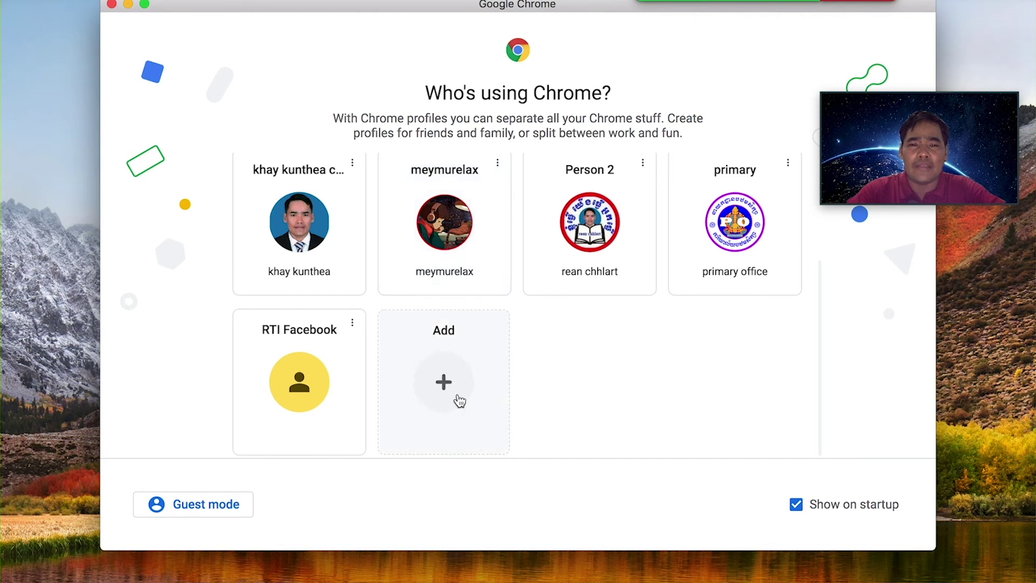
click(453, 390)
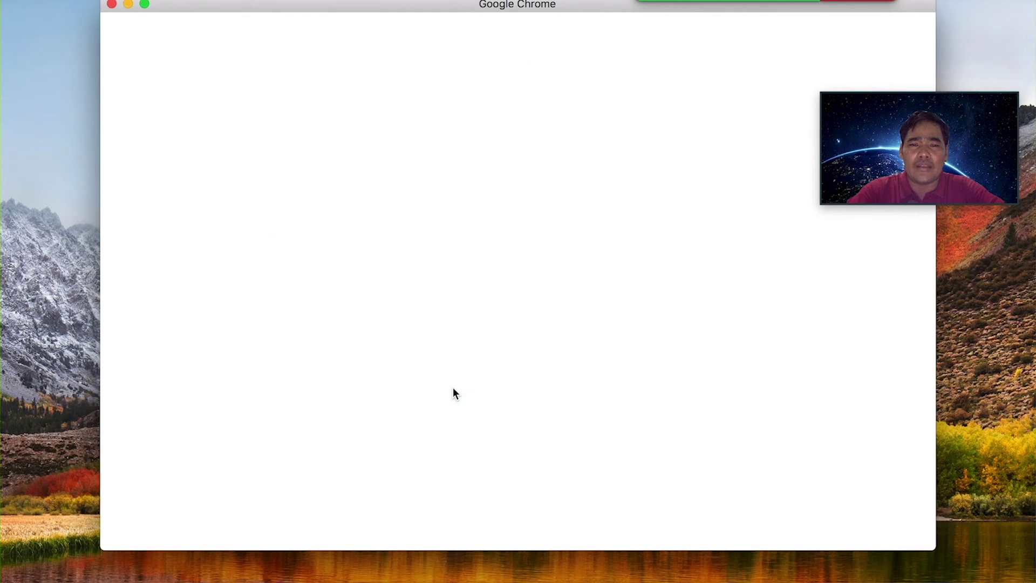
Step: Begin signing in the new profile and switch the sign-in page to English (United States)
click(494, 403)
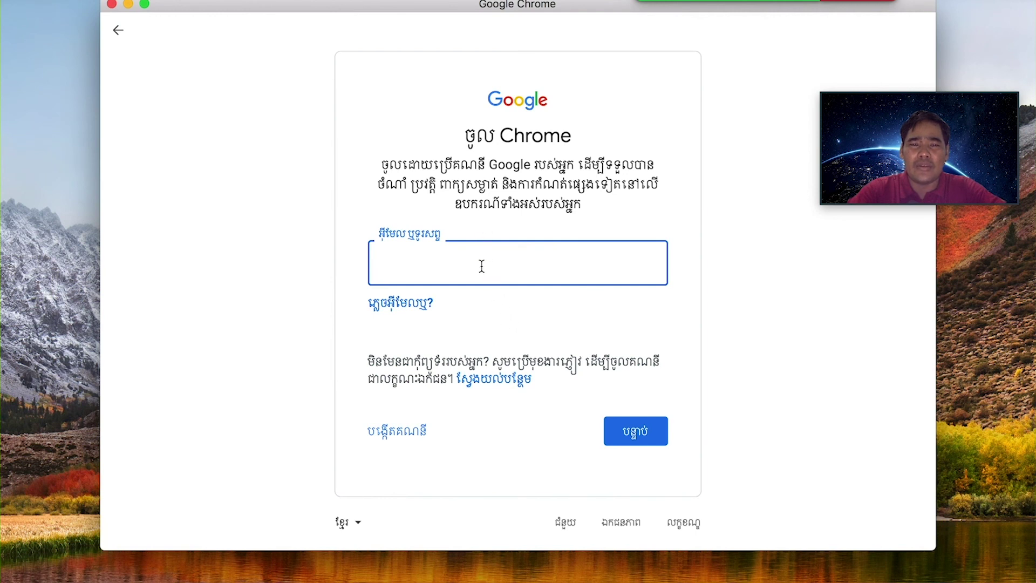
click(358, 523)
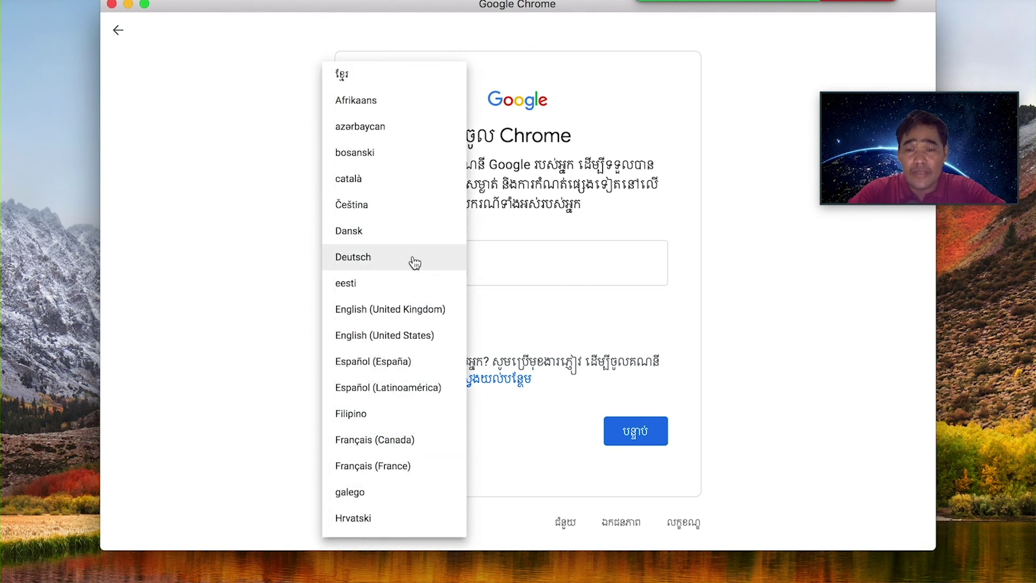
scroll(409, 277, down, 1)
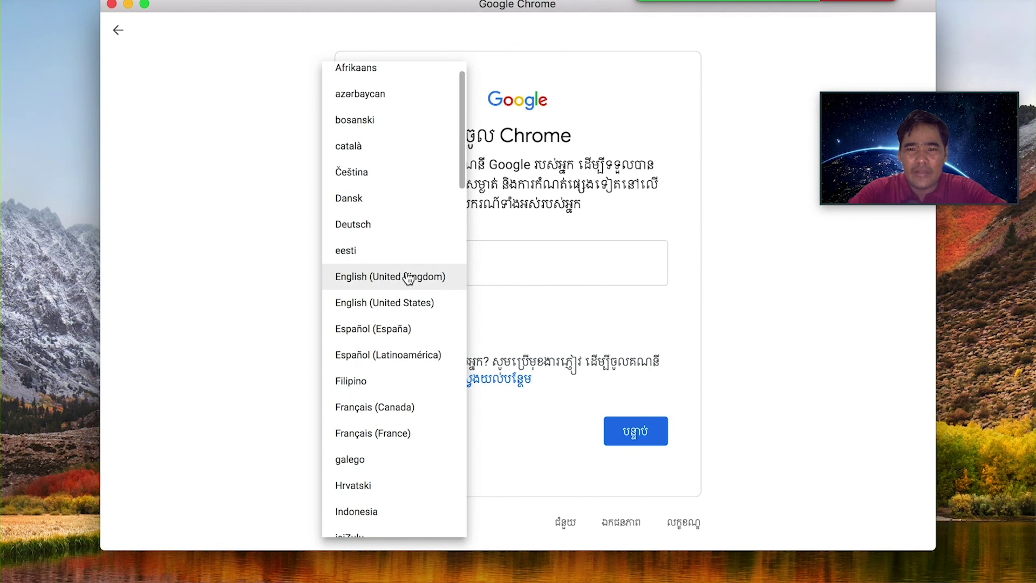
click(408, 309)
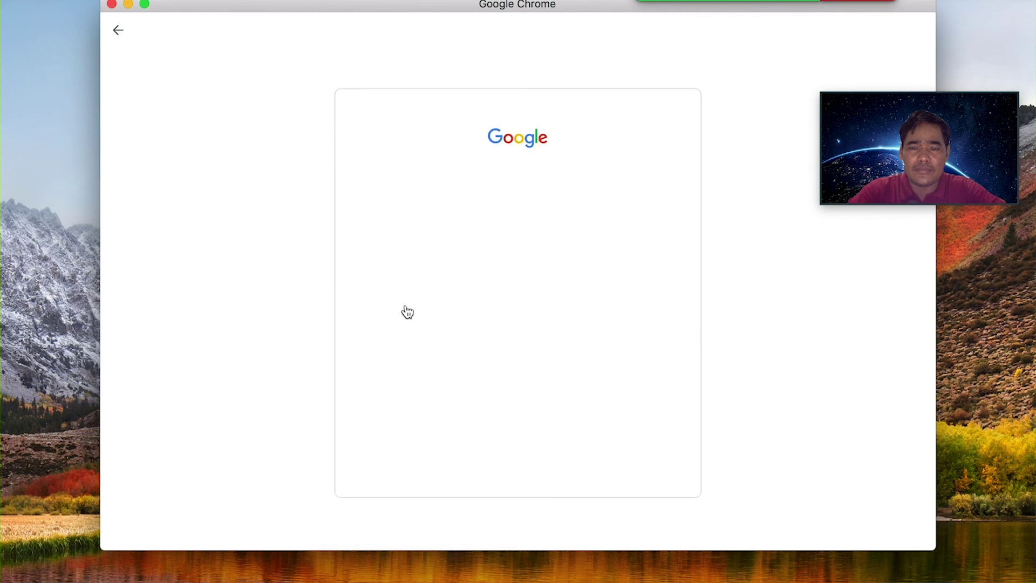
Step: Enter the new account's email address and pasted password to sign in
click(468, 286)
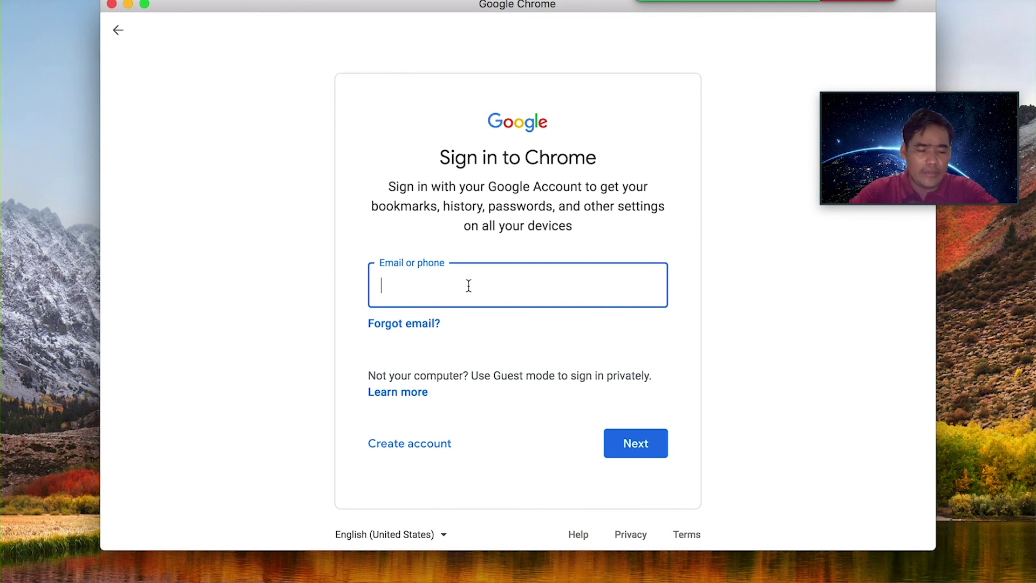
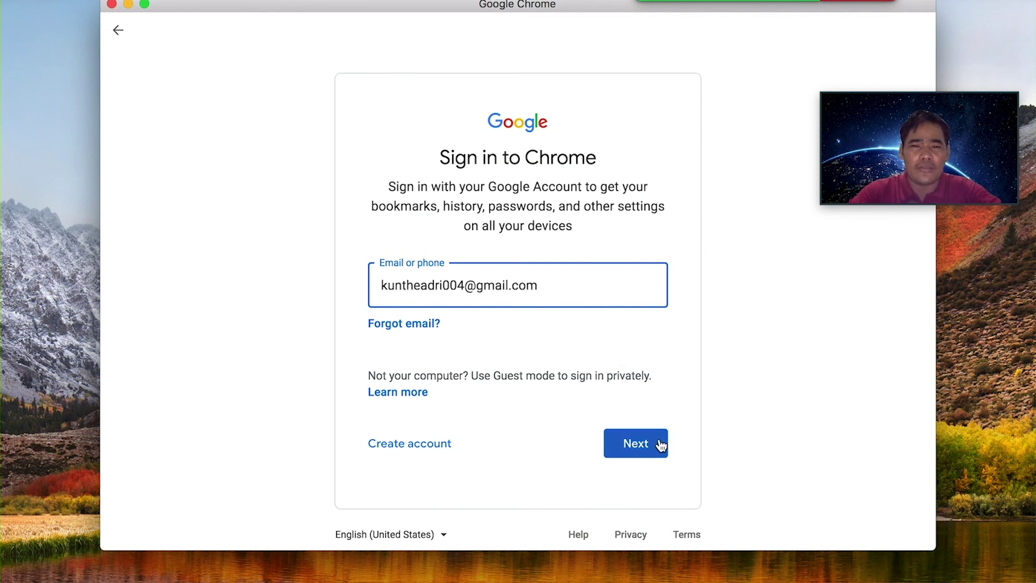
click(658, 453)
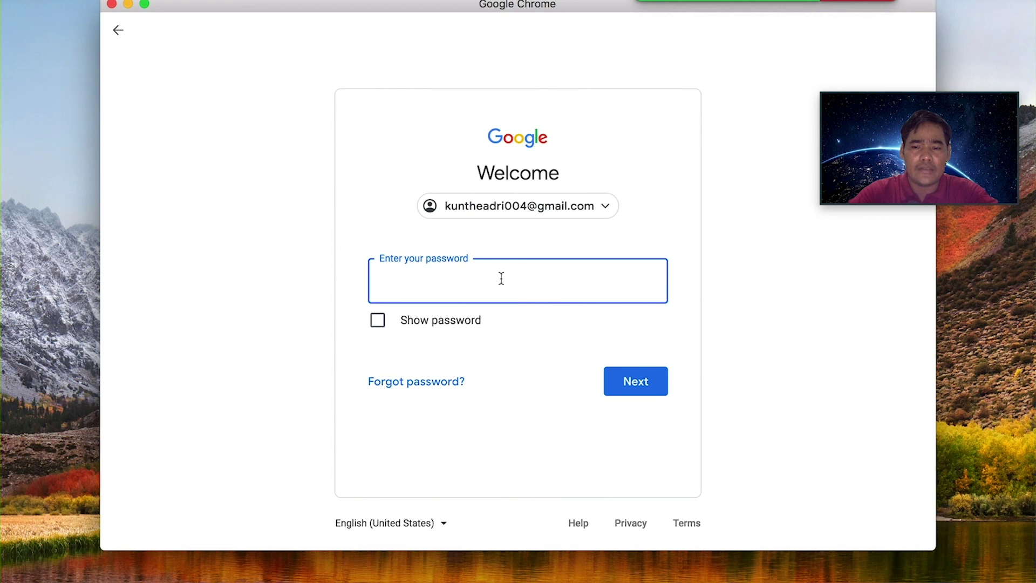
key(super+v)
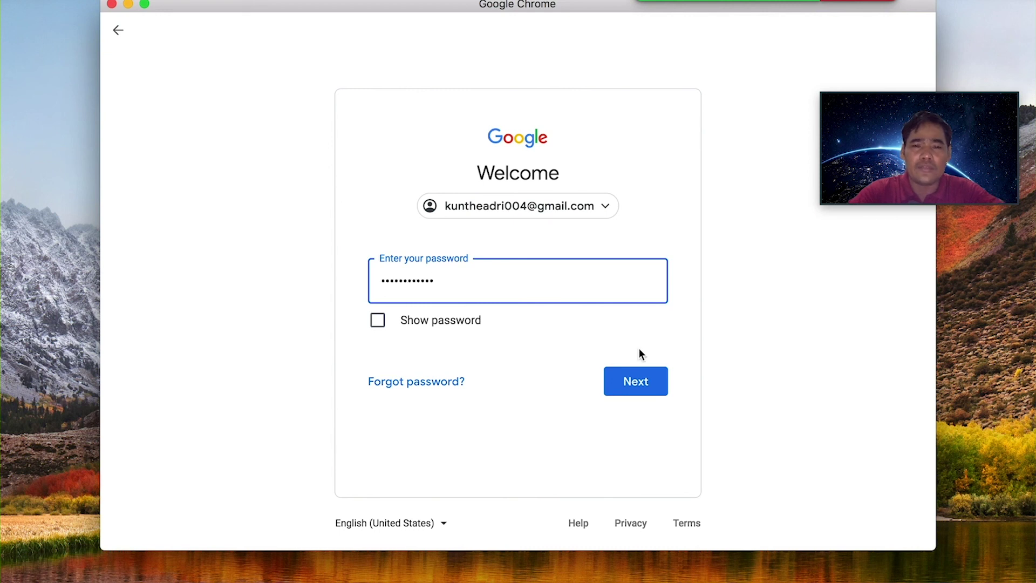
click(641, 382)
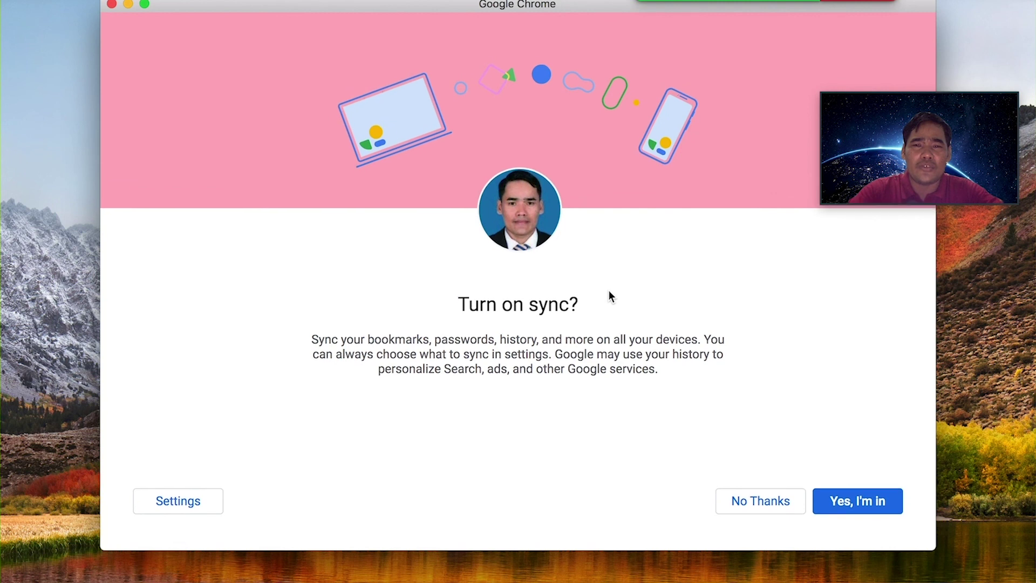
Step: Accept the Turn on sync? prompt with "Yes, I'm in"
click(873, 508)
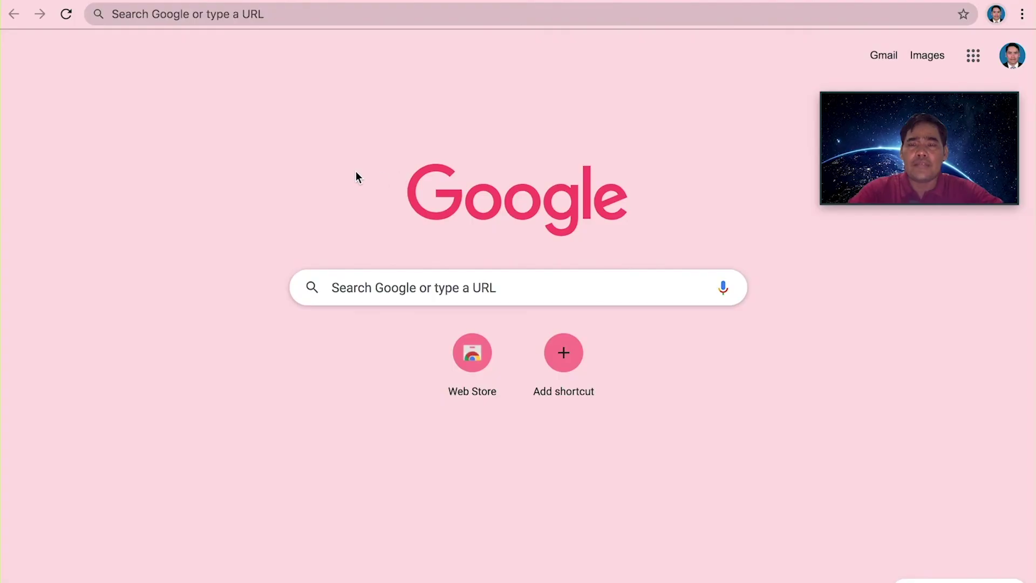